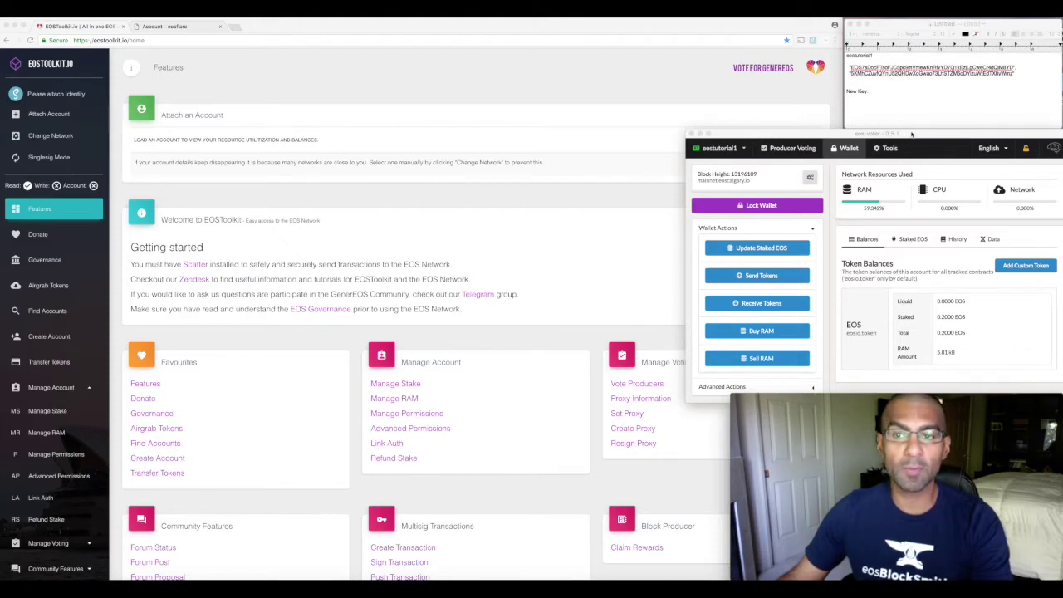
Bring the eos-voter wallet forward, showing 0.0000 EOS liquid and 0.2000 EOS staked.
left_click(912, 134)
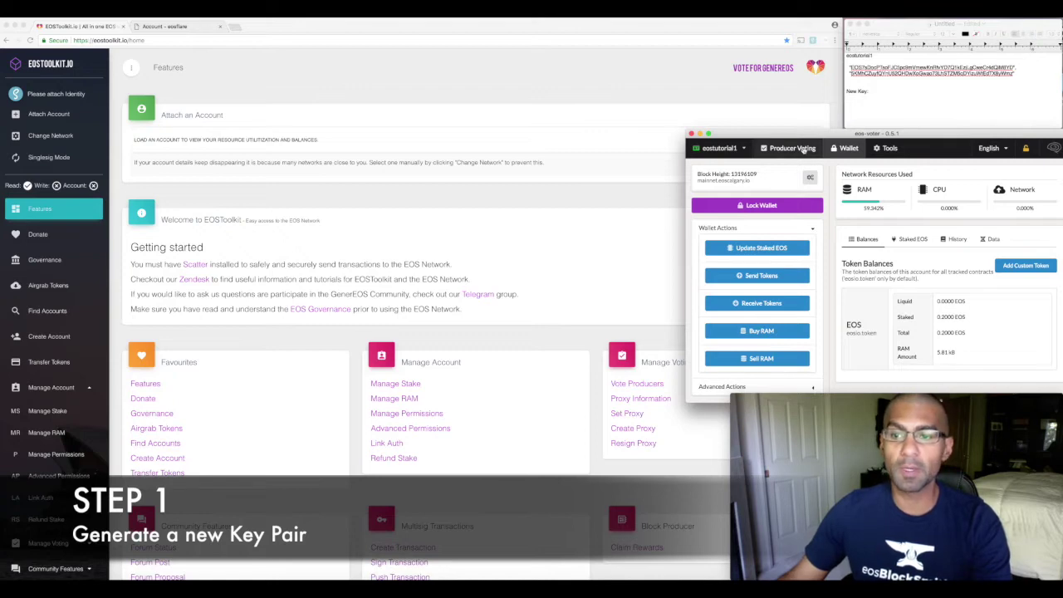
Generate a new EOS key pair with the Key Generator and paste it under 'New Key' in the notes.
left_click(887, 150)
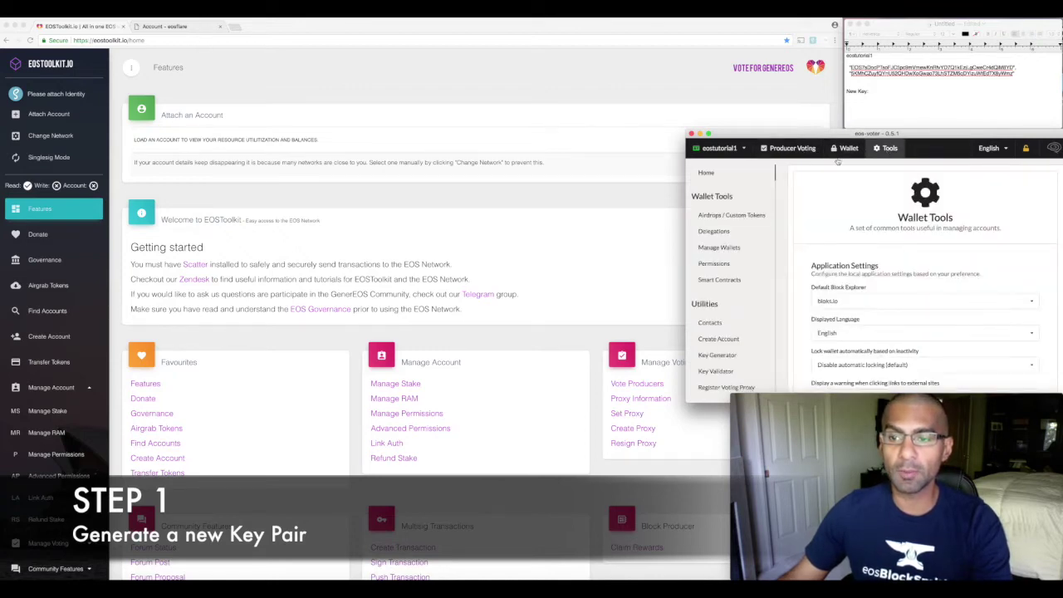
scroll(748, 243, "down", 1)
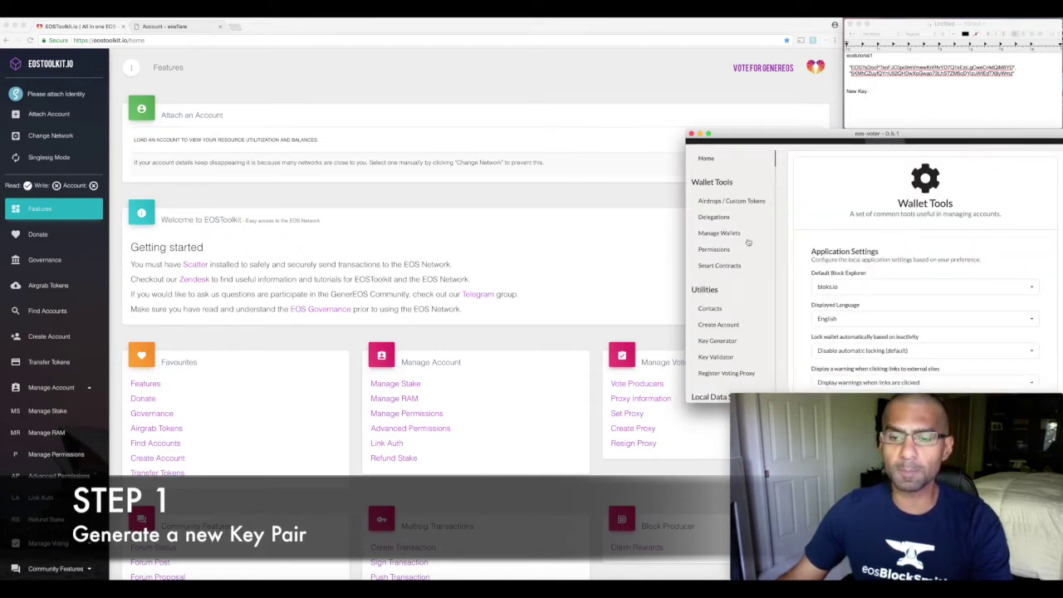
left_click(727, 343)
scroll(873, 274, "up", 1)
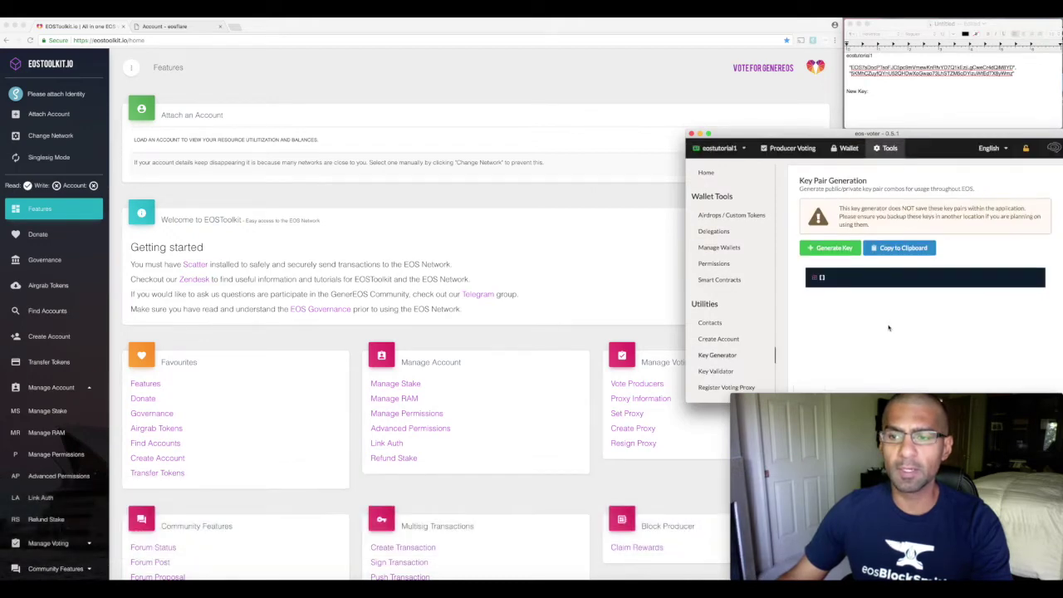
left_click(839, 250)
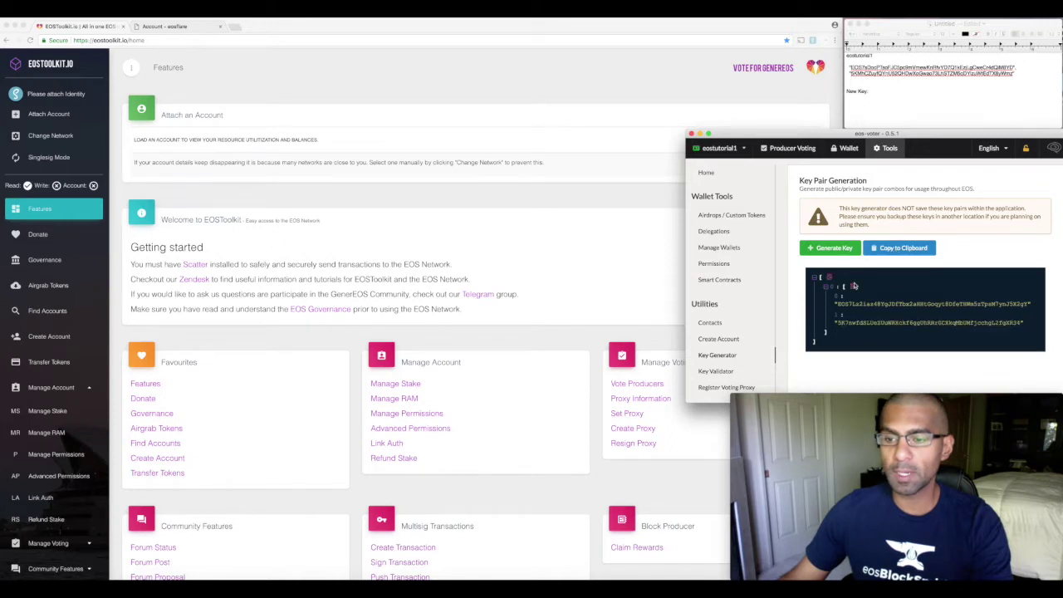
left_click(862, 102)
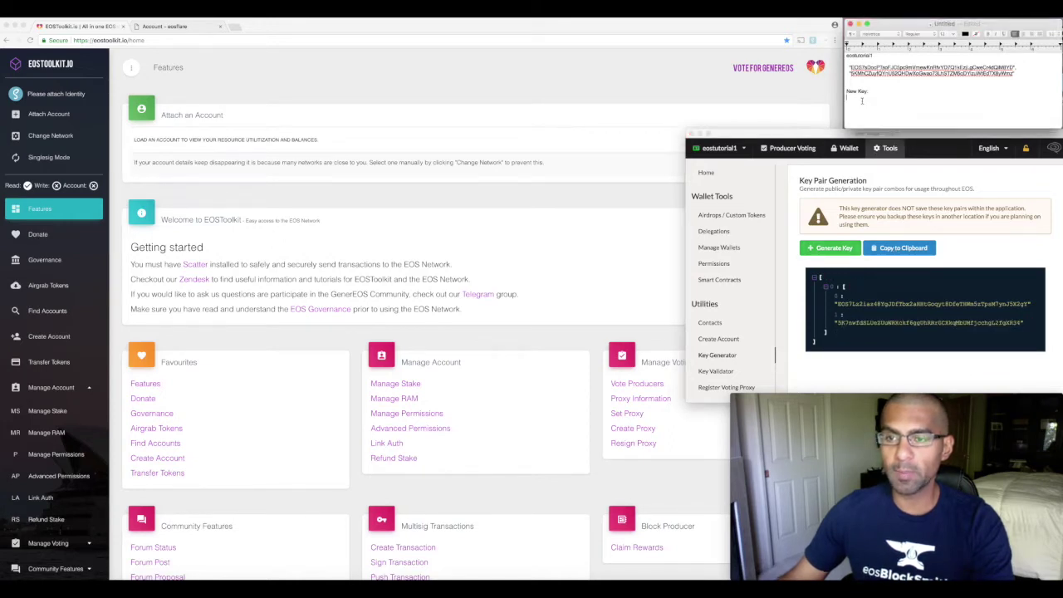
key("super+v")
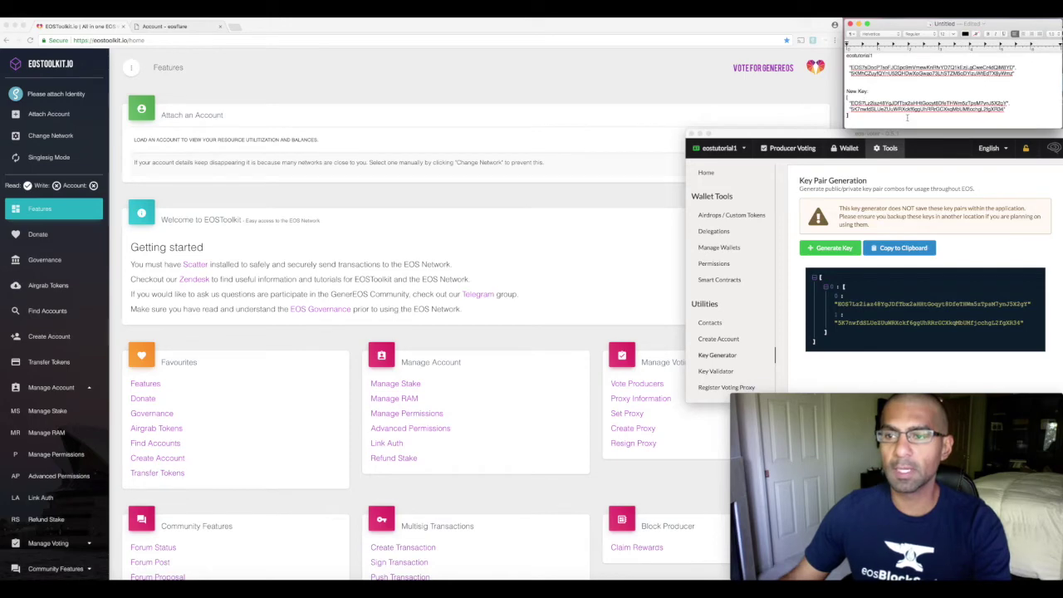
left_click(821, 136)
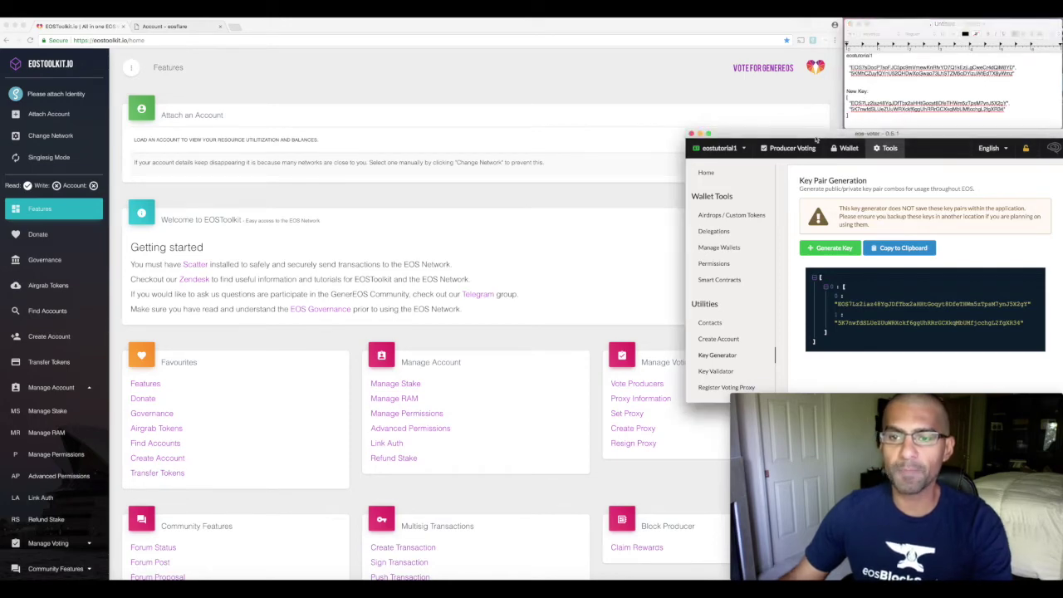
Close eos-voter and start a new EOS key pair in Scatter named 'eosTutorial'.
left_click(691, 133)
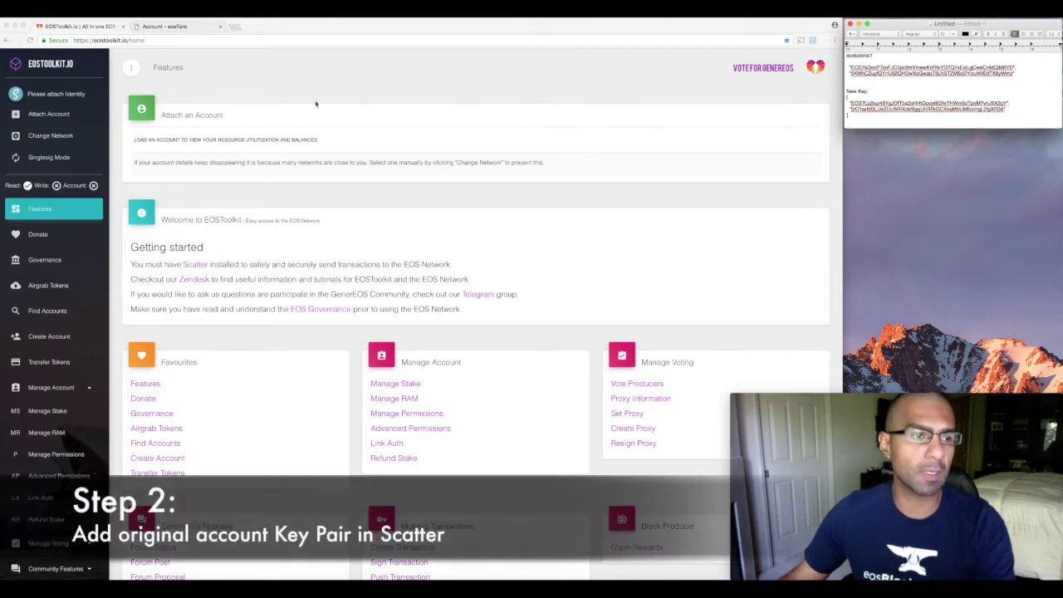
left_click(814, 41)
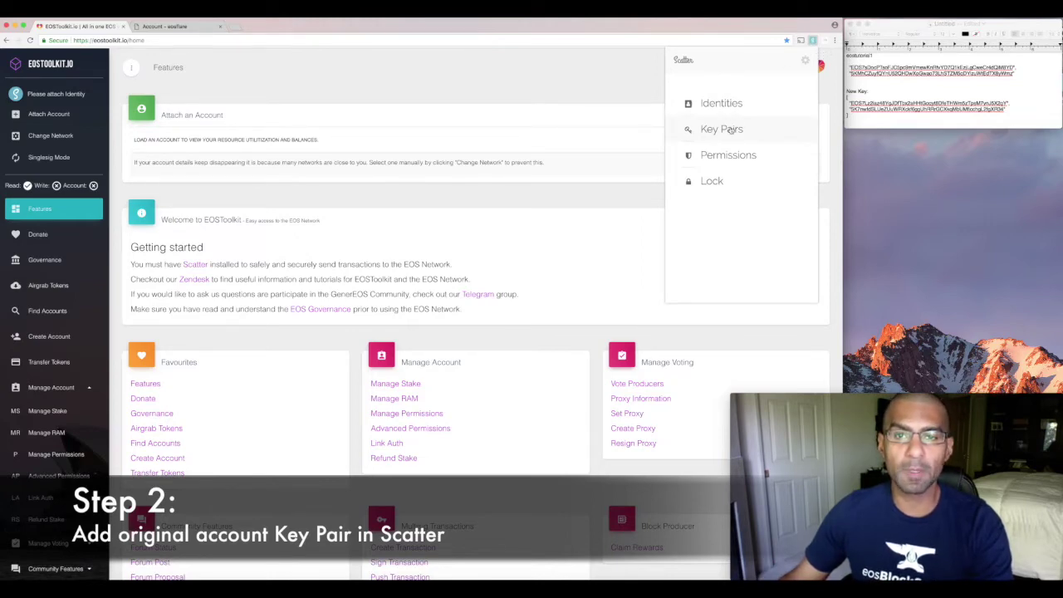
left_click(730, 131)
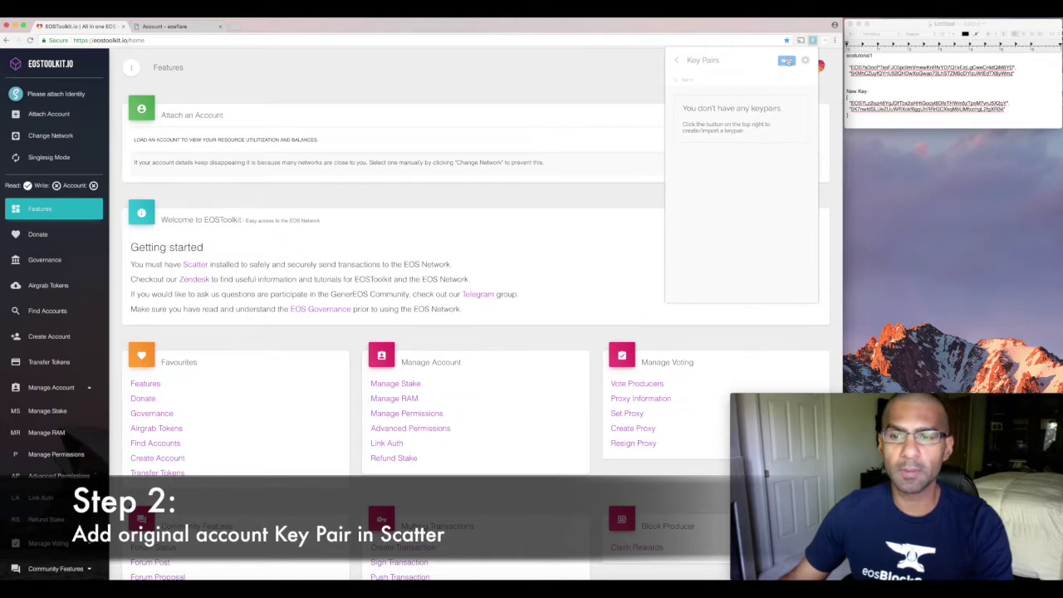
left_click(787, 61)
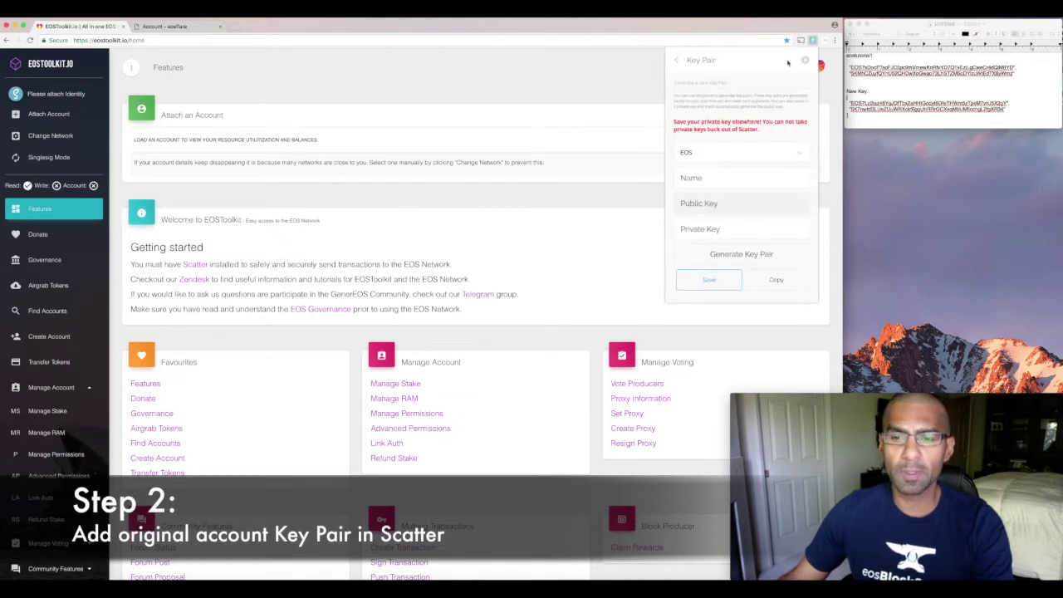
left_click(779, 155)
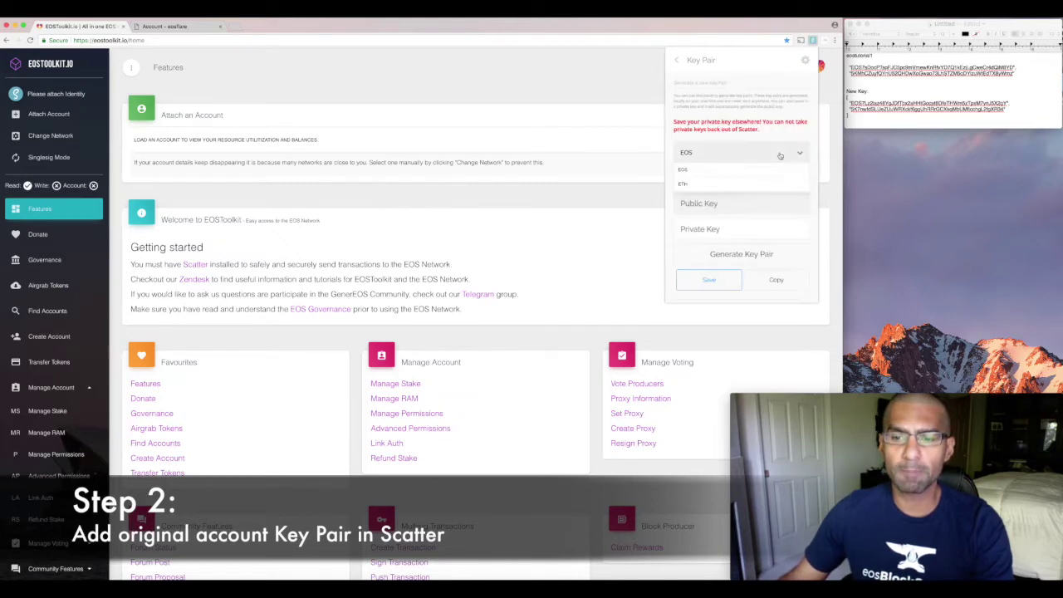
left_click(773, 168)
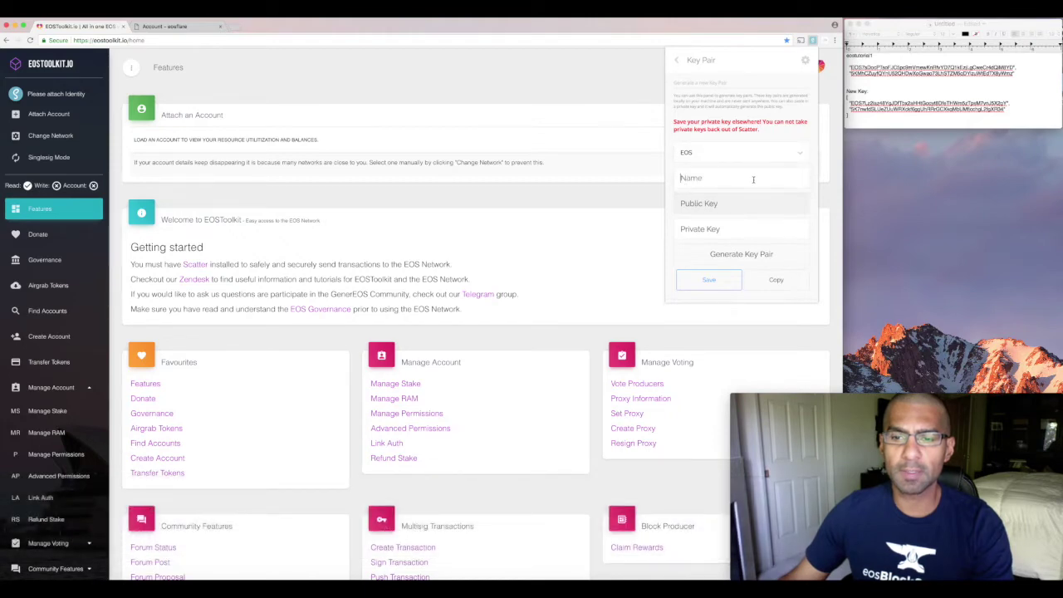
left_click(754, 180)
type("eos")
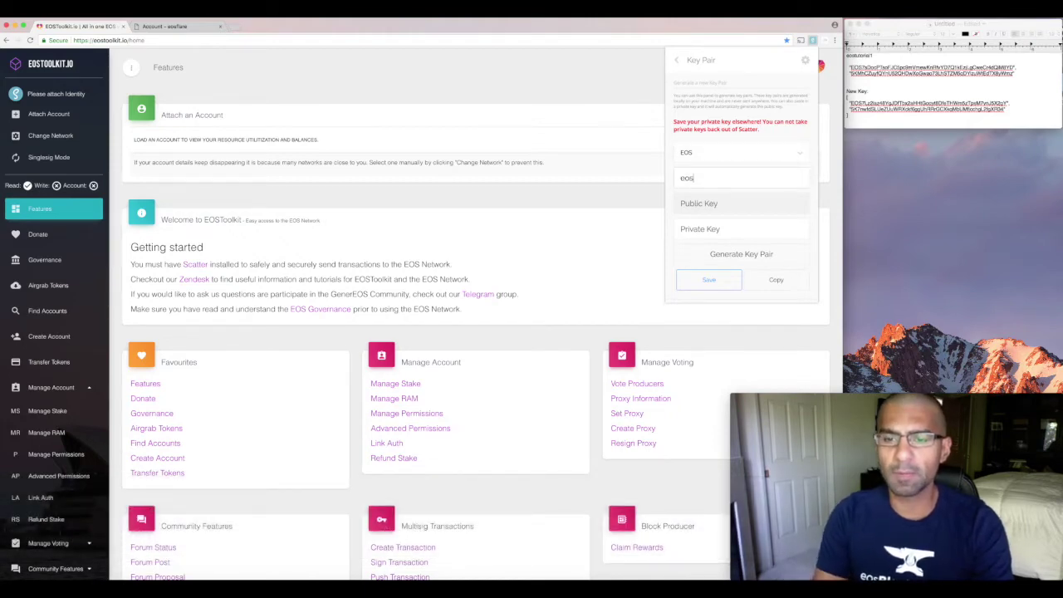
type("Tuto")
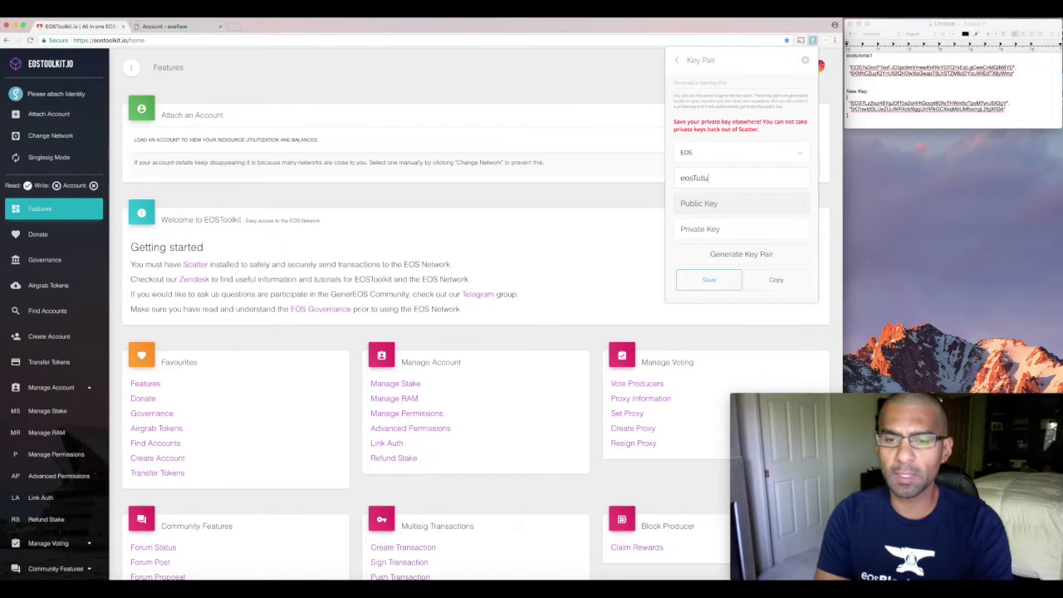
type("rial")
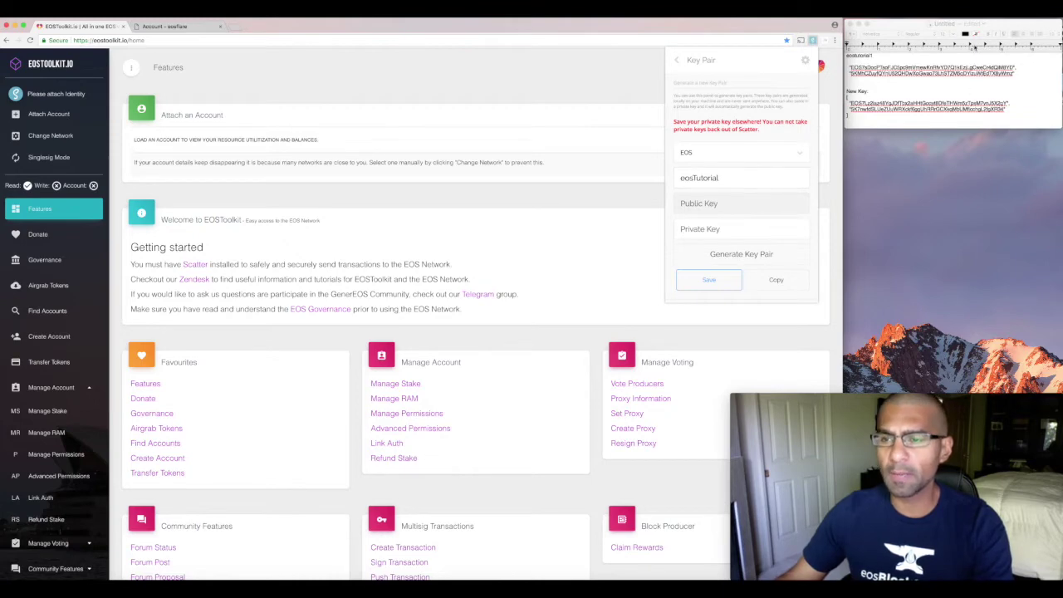
Paste the account's original private key from the notes and save the key pair.
left_click(928, 64)
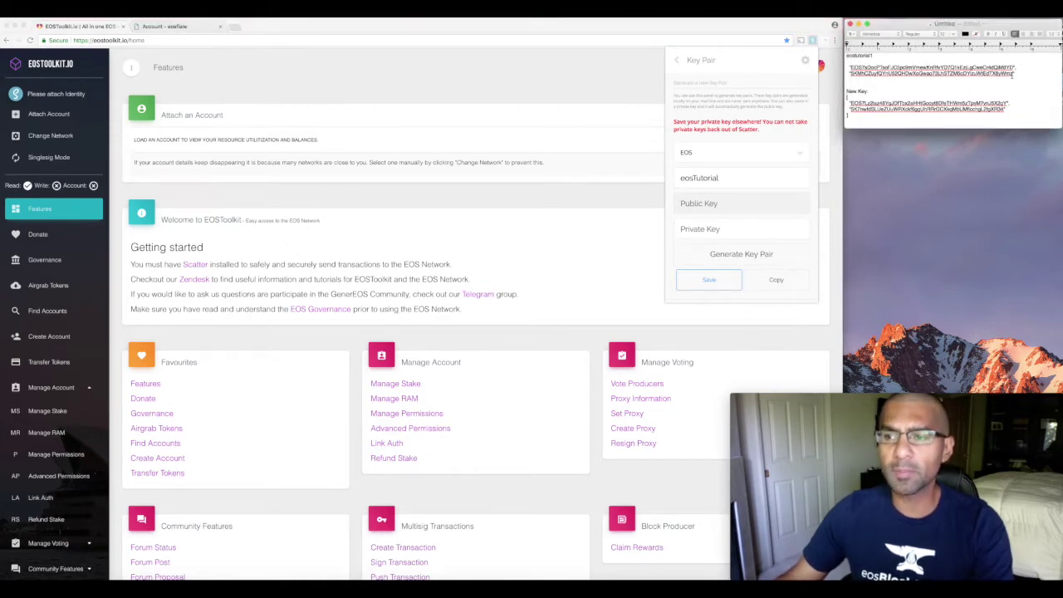
left_click_drag(1013, 75, 855, 75)
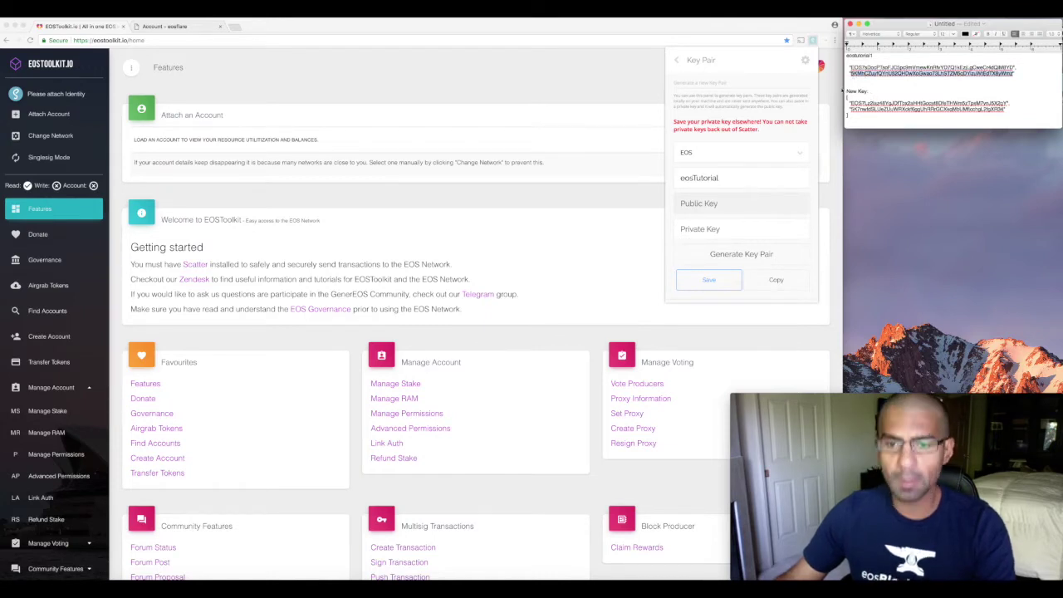
left_click(702, 228)
key("ctrl+v")
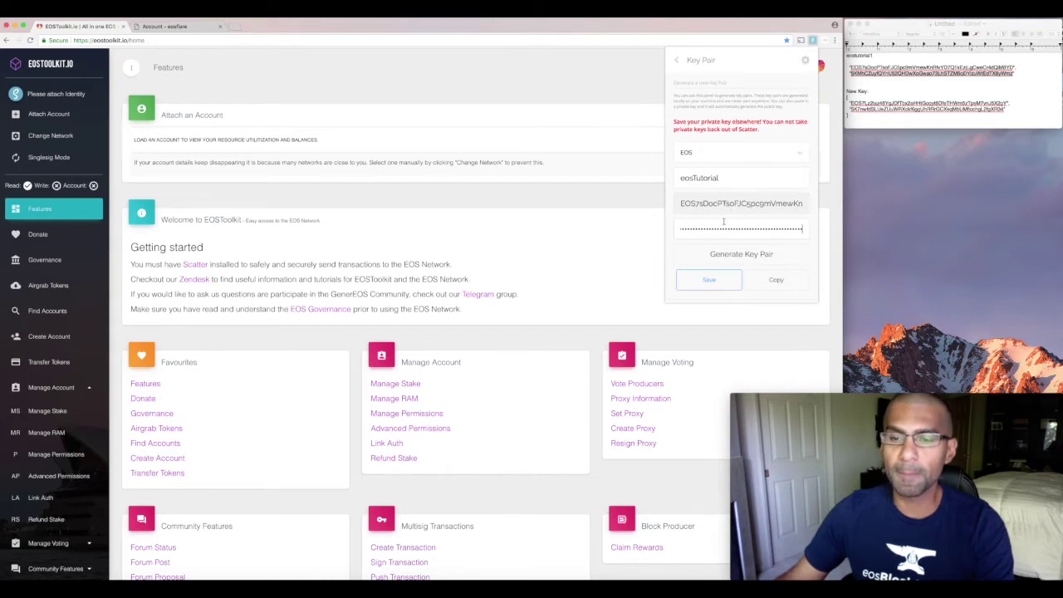
left_click(718, 283)
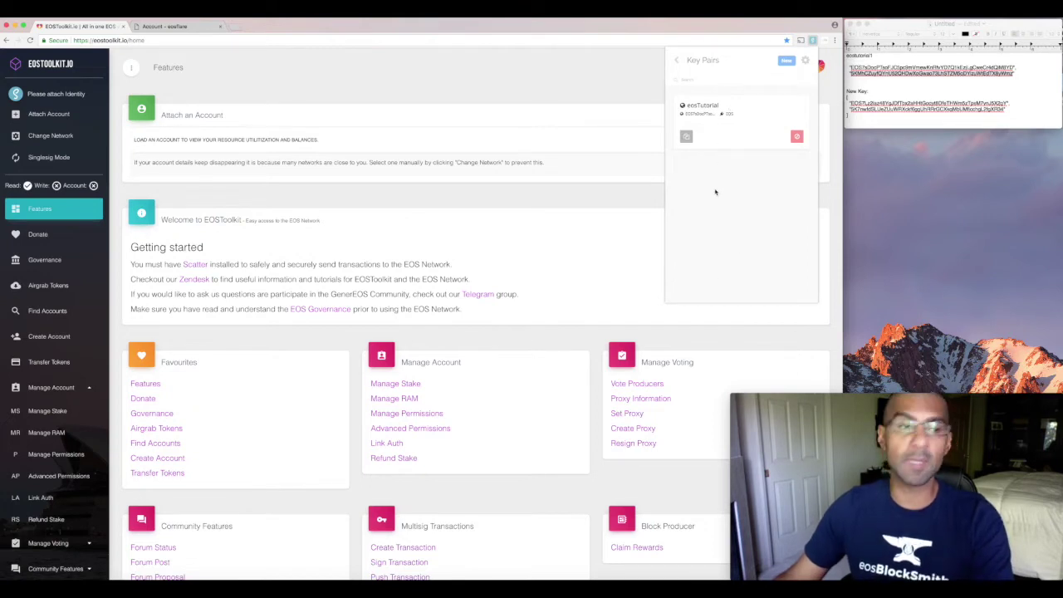
Start a new Scatter identity on the EOS Mainnet network.
left_click(677, 60)
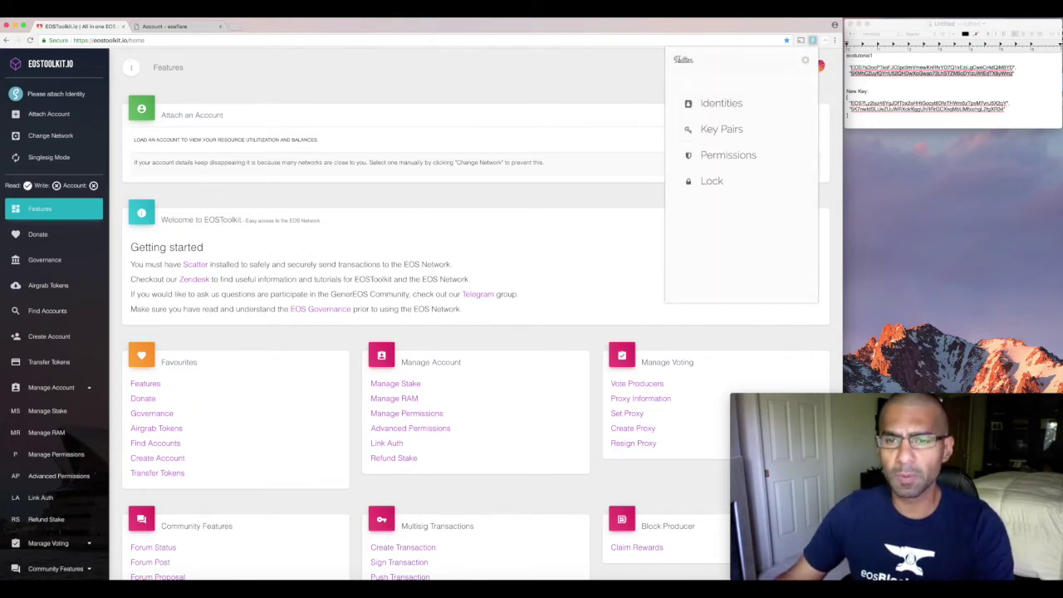
left_click(722, 104)
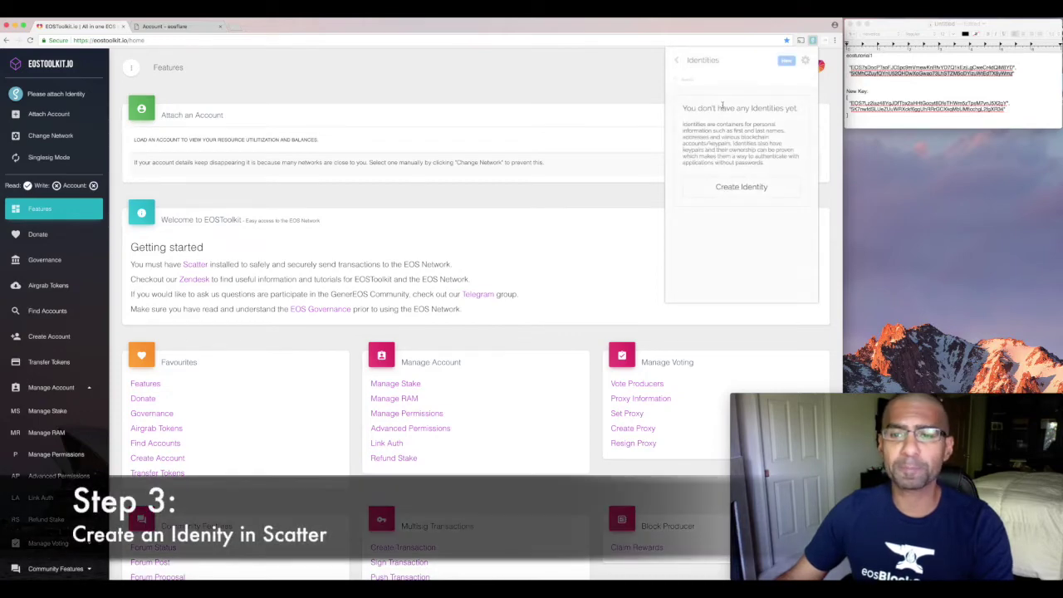
left_click(756, 191)
left_click(756, 191)
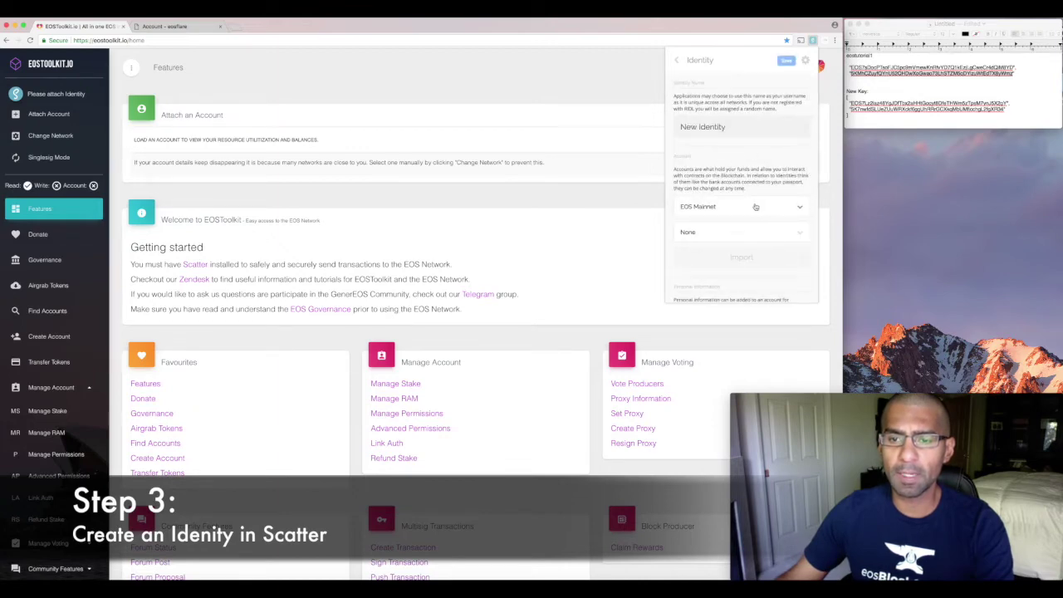
left_click(756, 208)
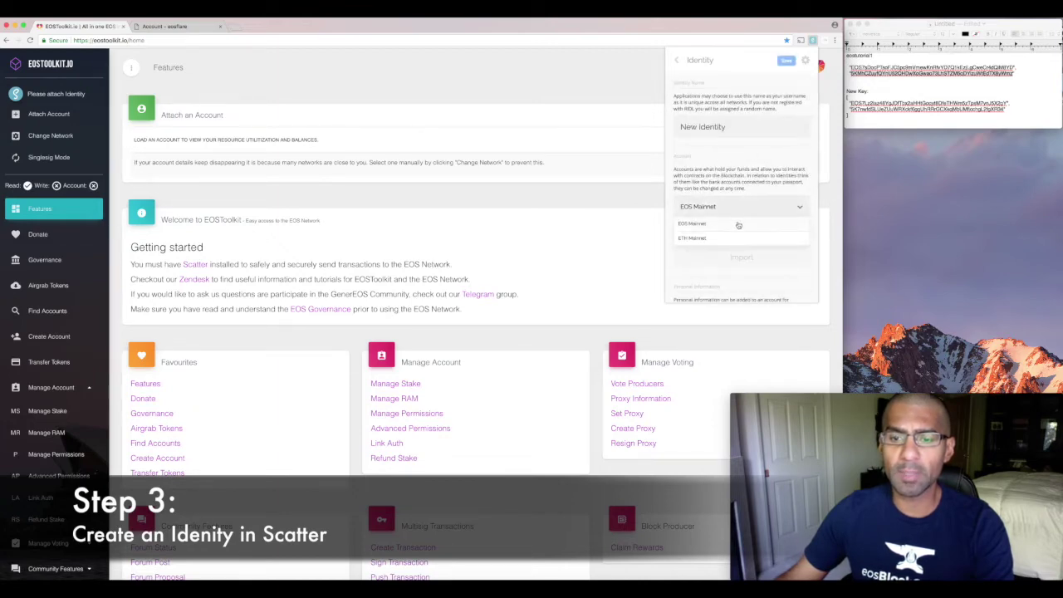
left_click(738, 226)
left_click(759, 235)
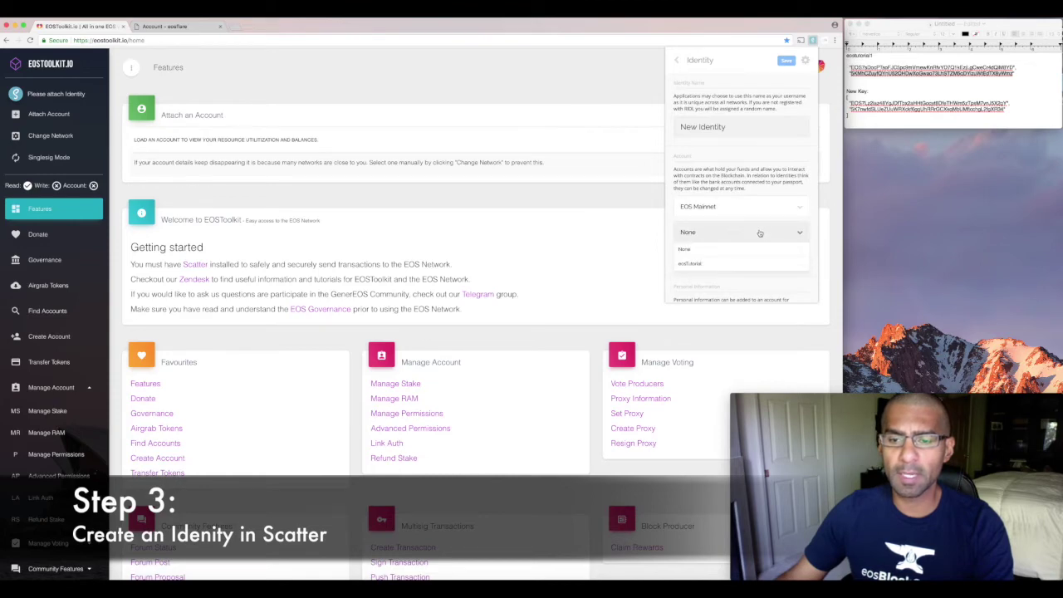
left_click(706, 264)
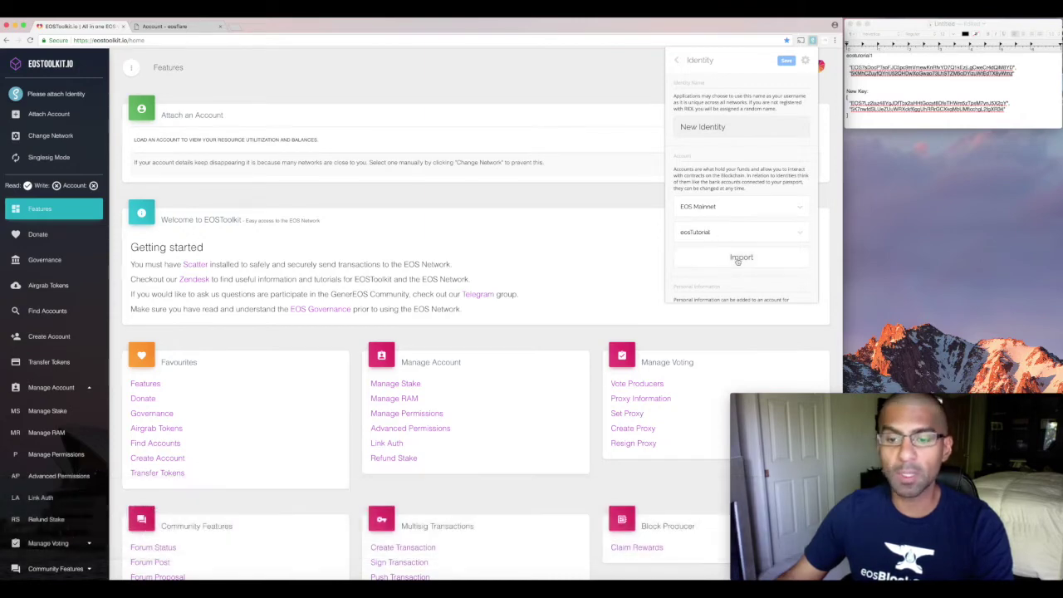
left_click(737, 259)
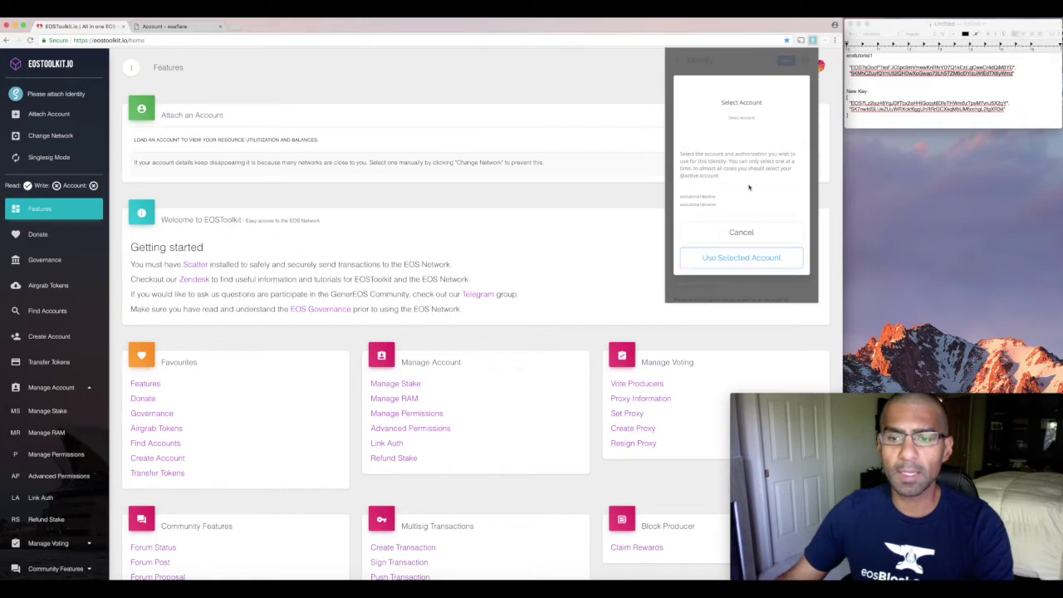
left_click(751, 197)
left_click(758, 205)
left_click(758, 197)
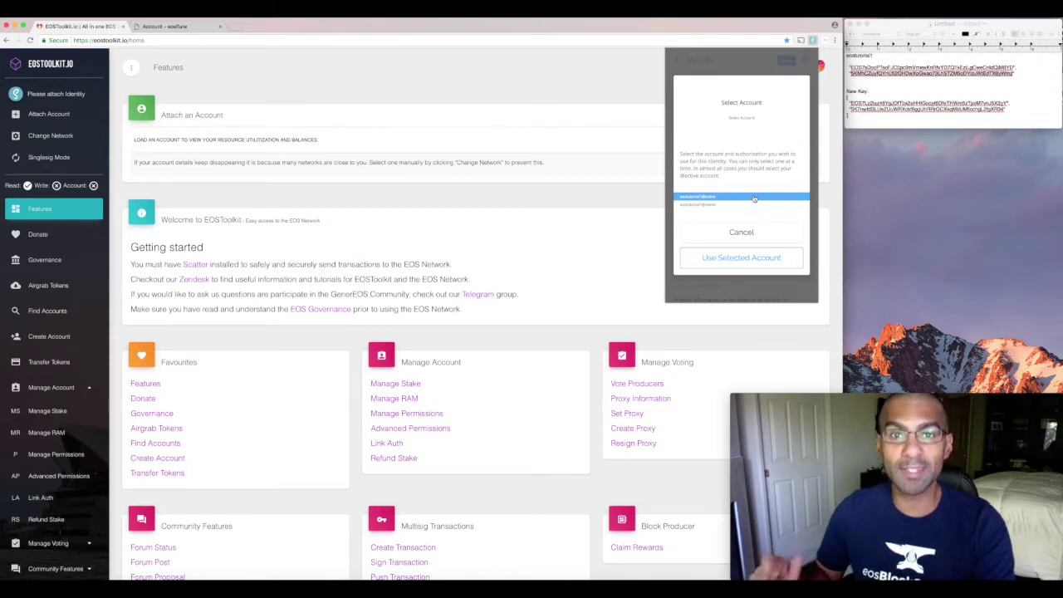
left_click(722, 205)
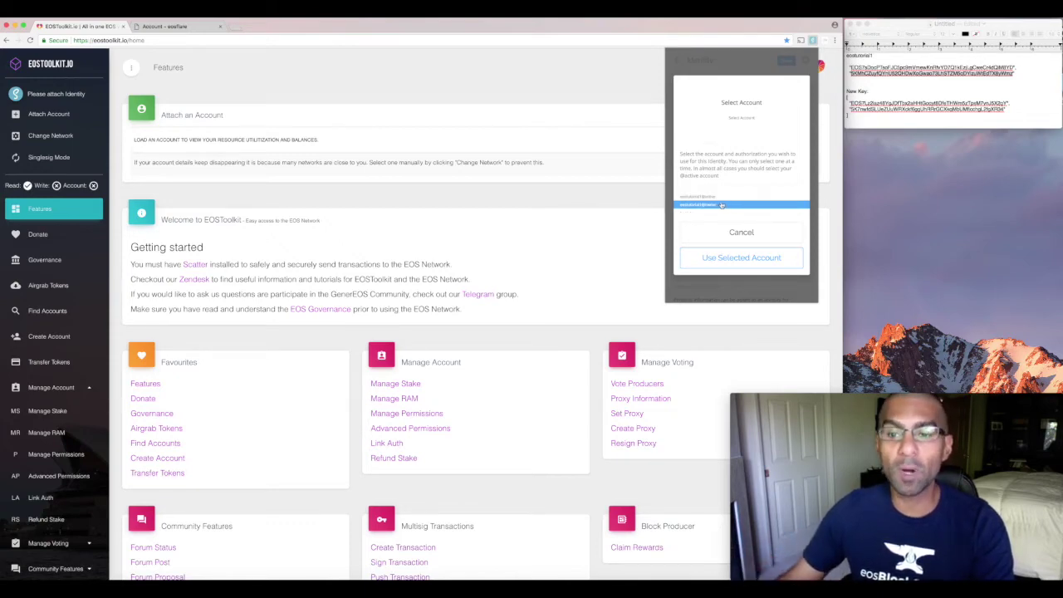
left_click(745, 257)
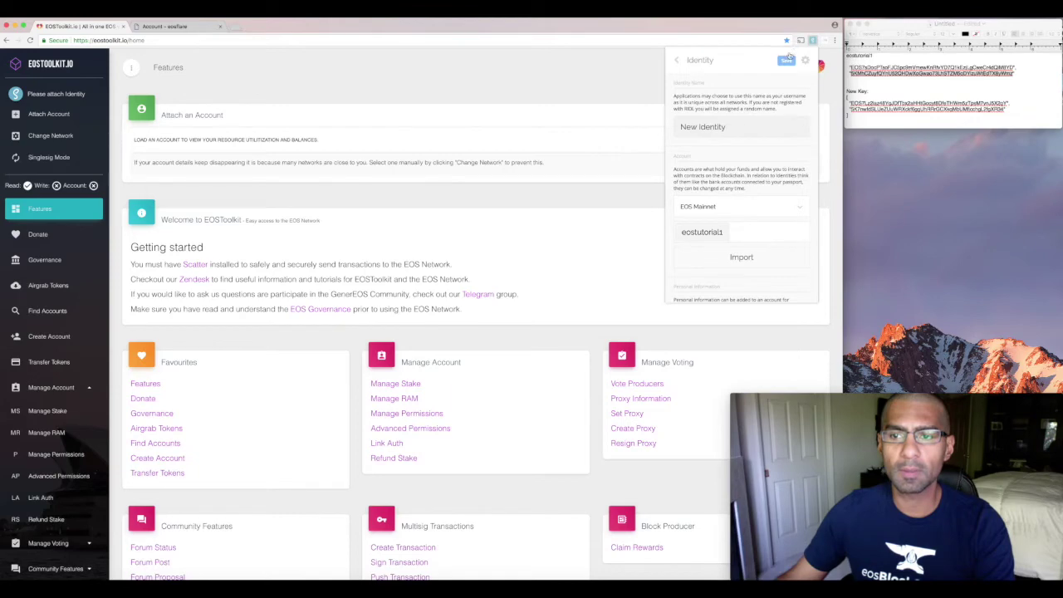
left_click(787, 60)
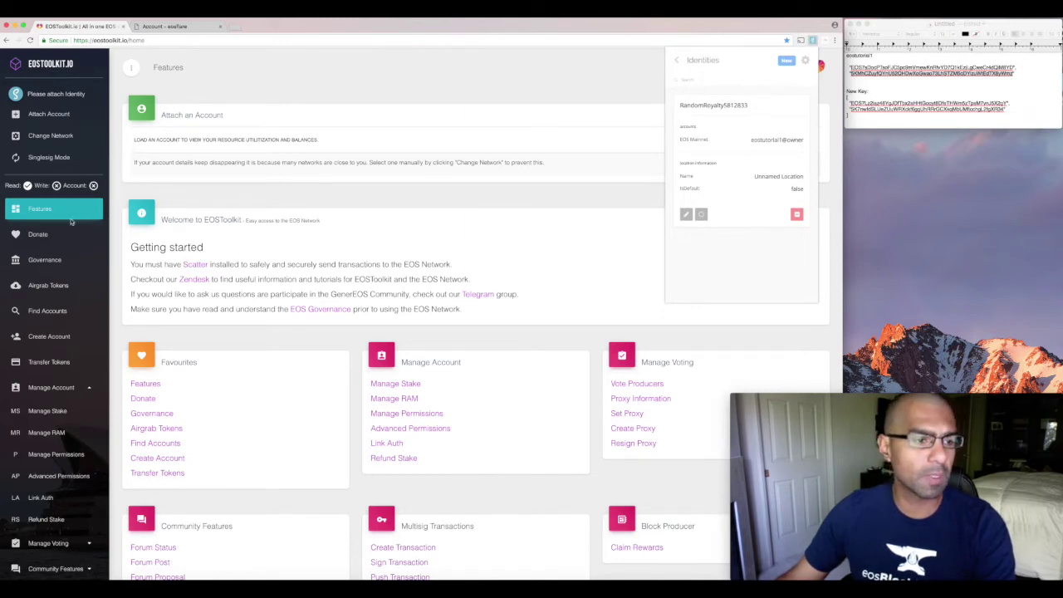
Look up the account eostutorial1 in Find Accounts.
left_click(49, 313)
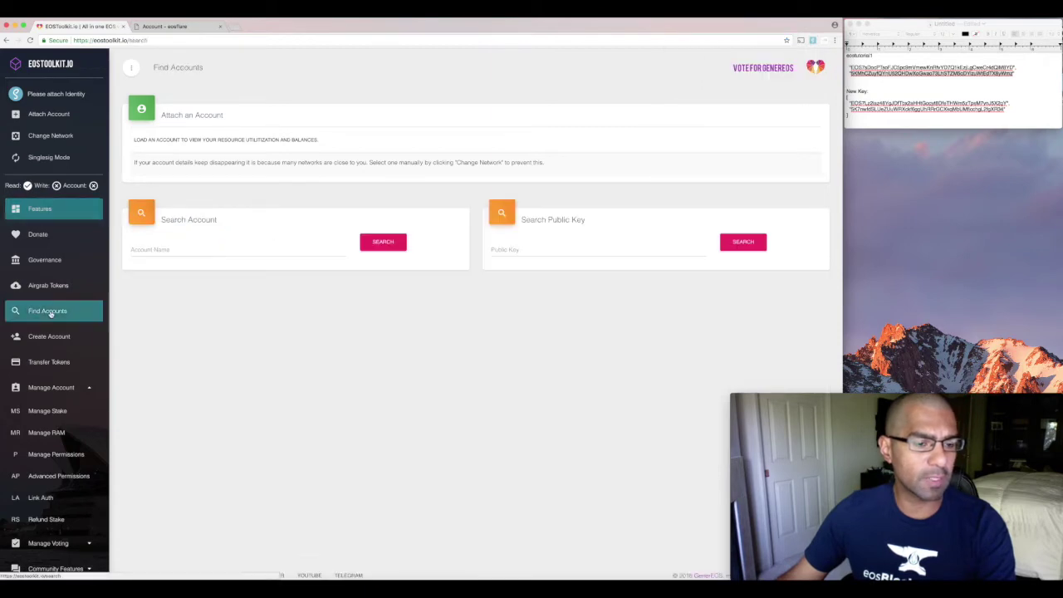
left_click(188, 249)
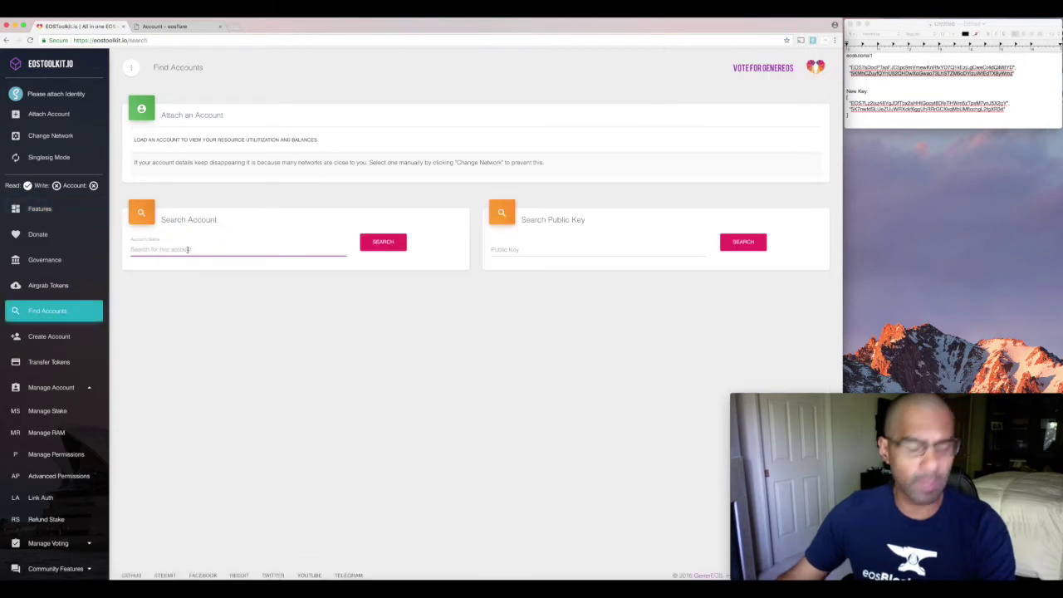
type("eos")
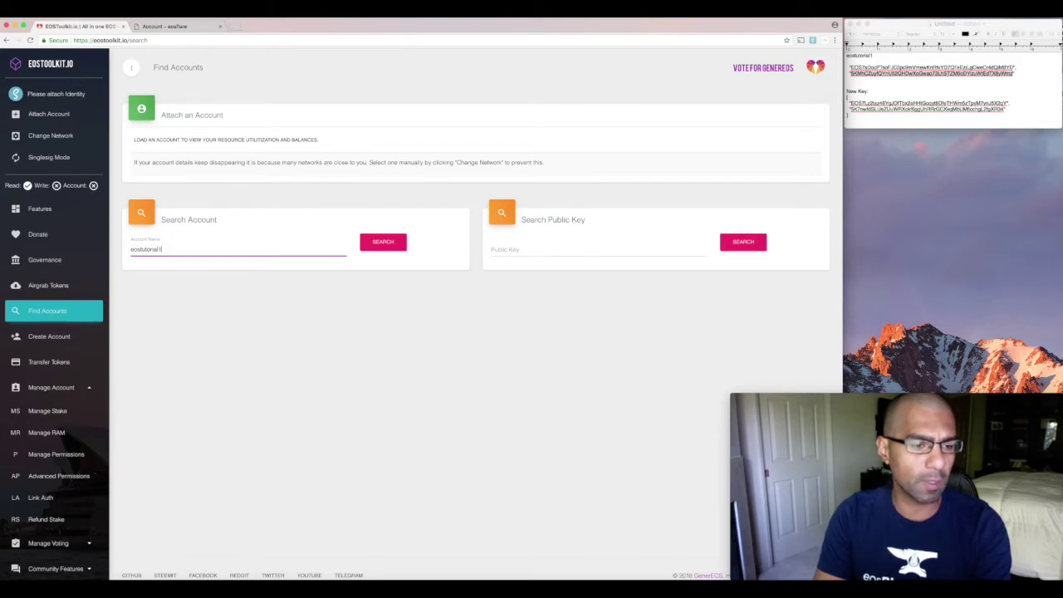
type("tutorial1")
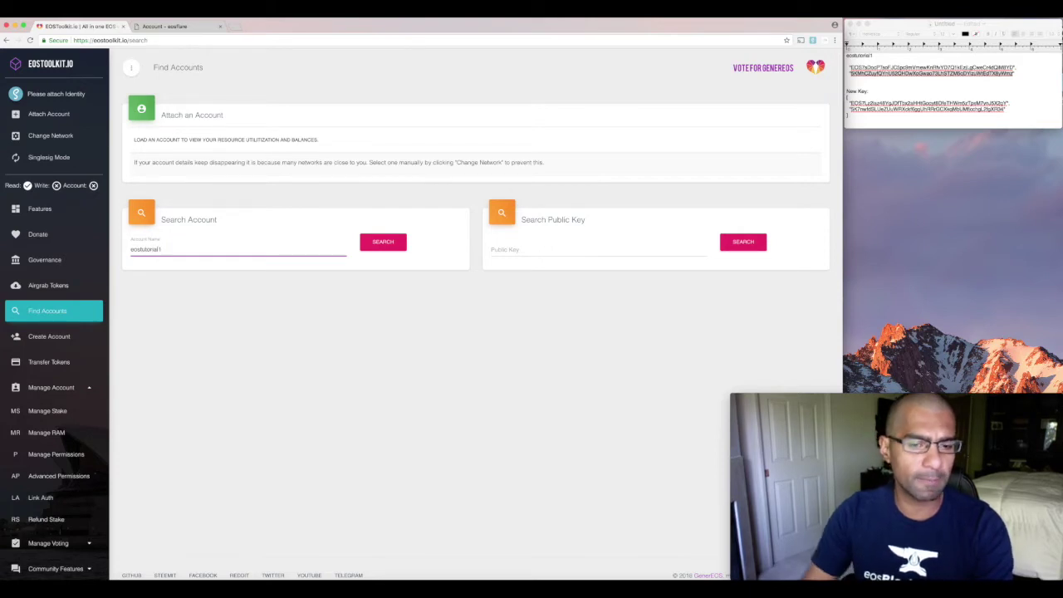
left_click(394, 245)
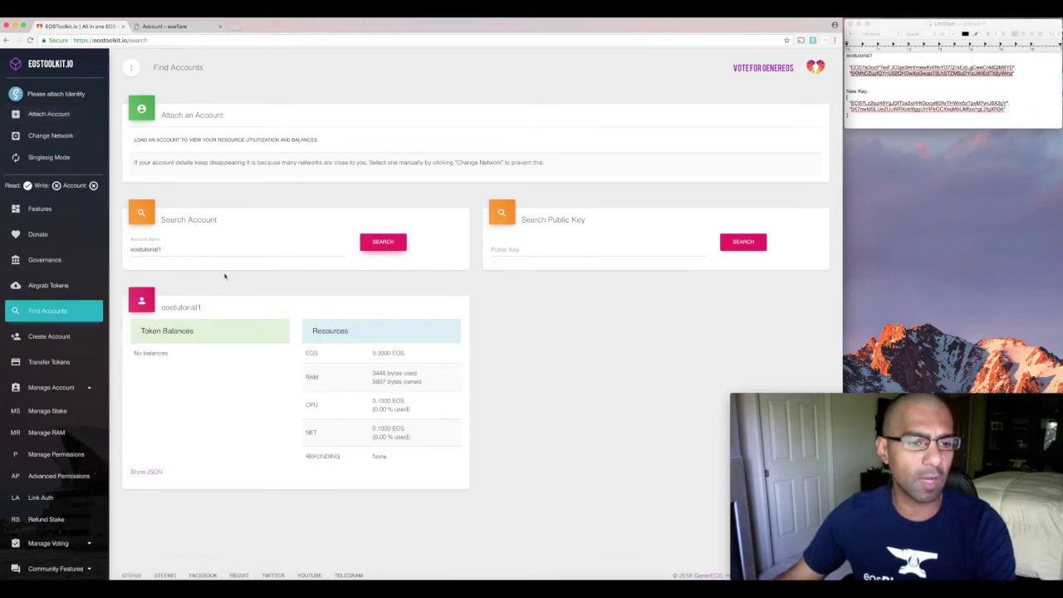
Show the account's JSON and scroll to the keys on its active and owner permissions.
scroll(254, 280, "down", 1)
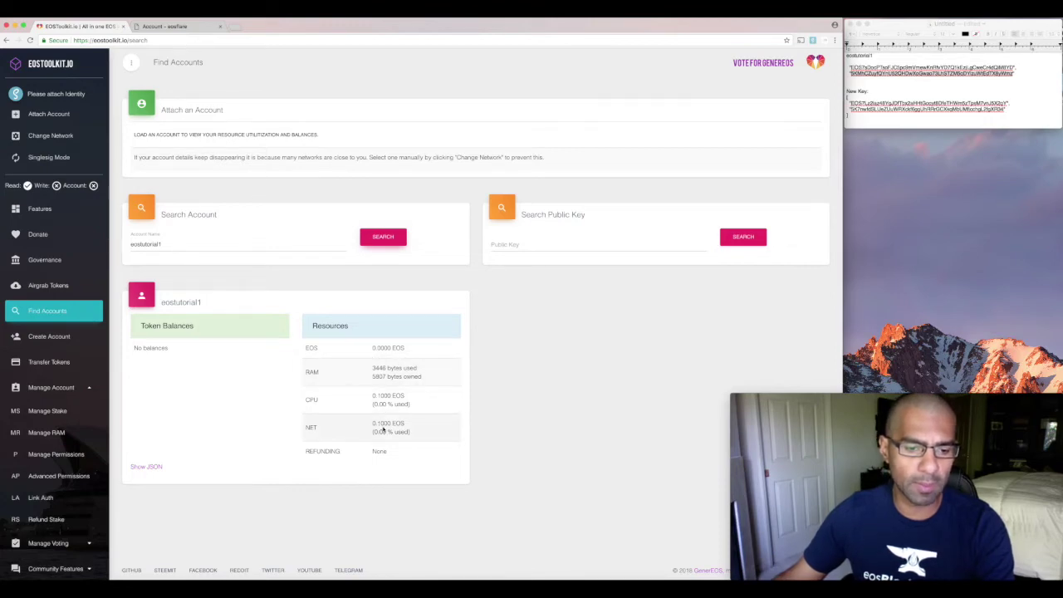
left_click(146, 467)
scroll(223, 449, "down", 5)
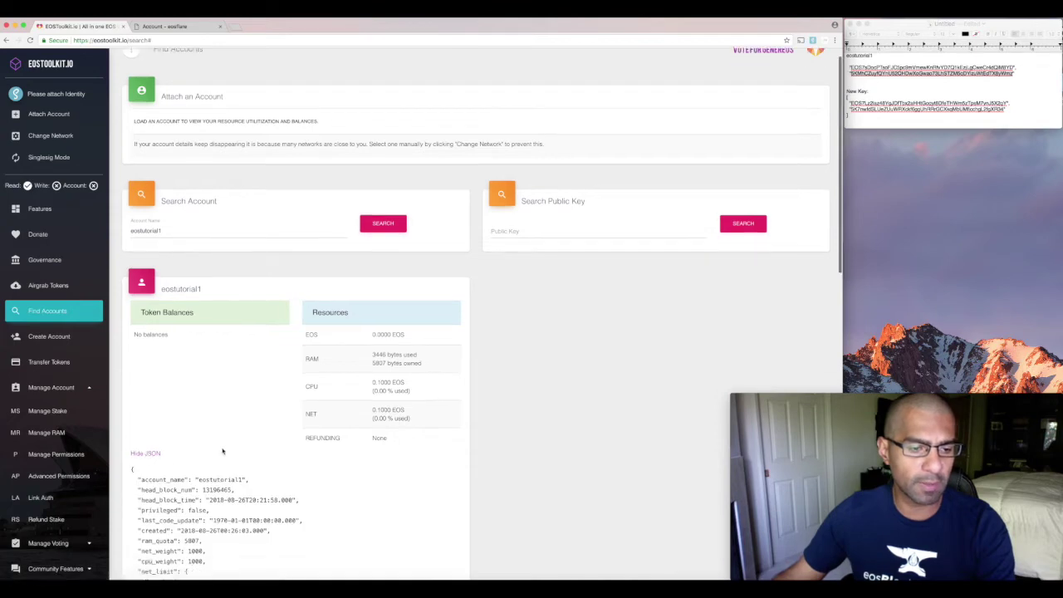
scroll(223, 450, "down", 6)
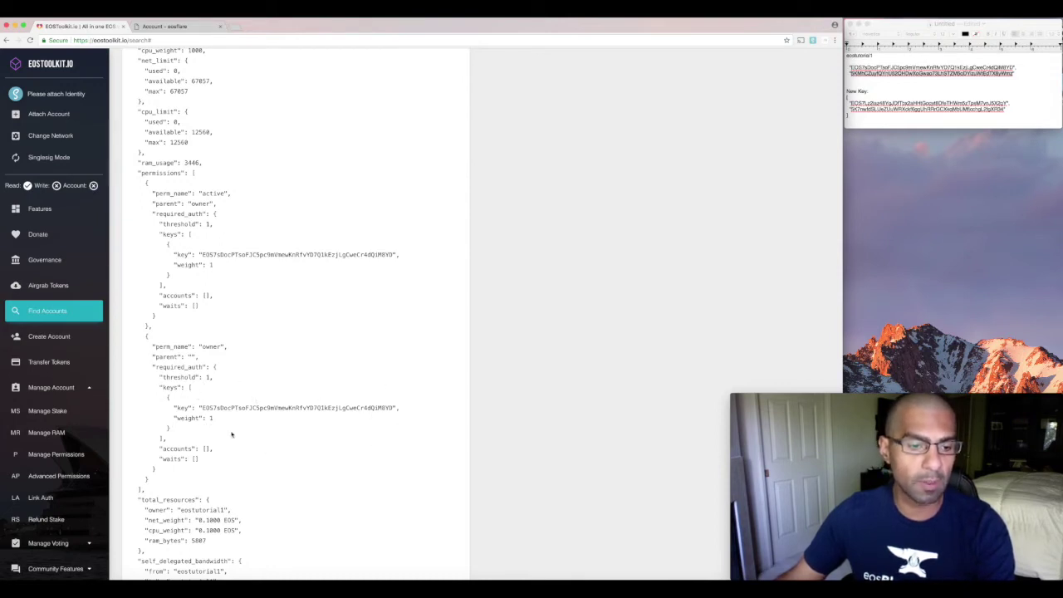
scroll(301, 435, "up", 15)
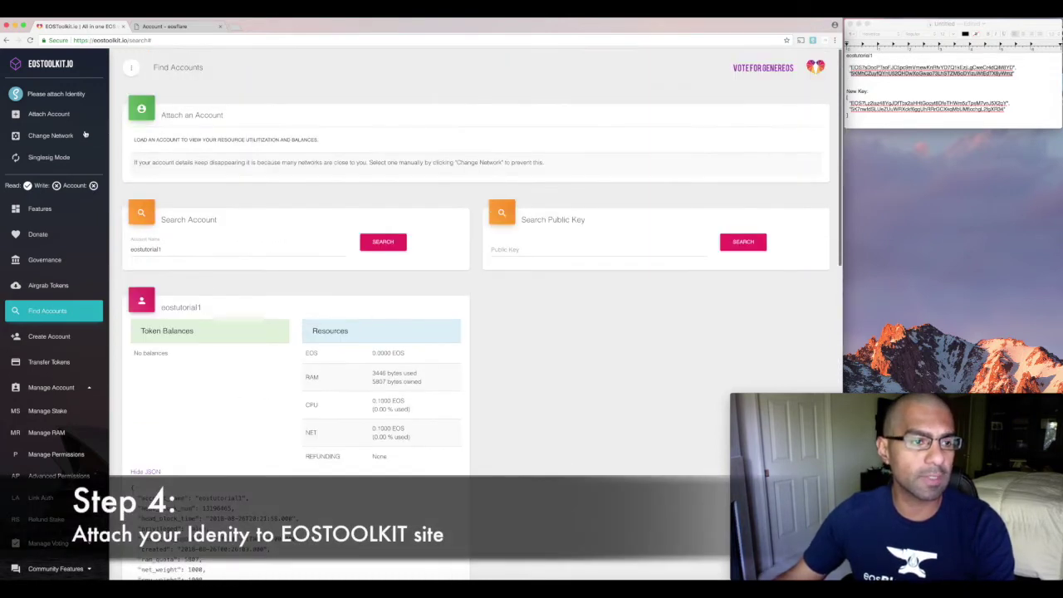
Attach the account to EOSToolkit by accepting Scatter's identity request for the owner permission.
left_click(15, 116)
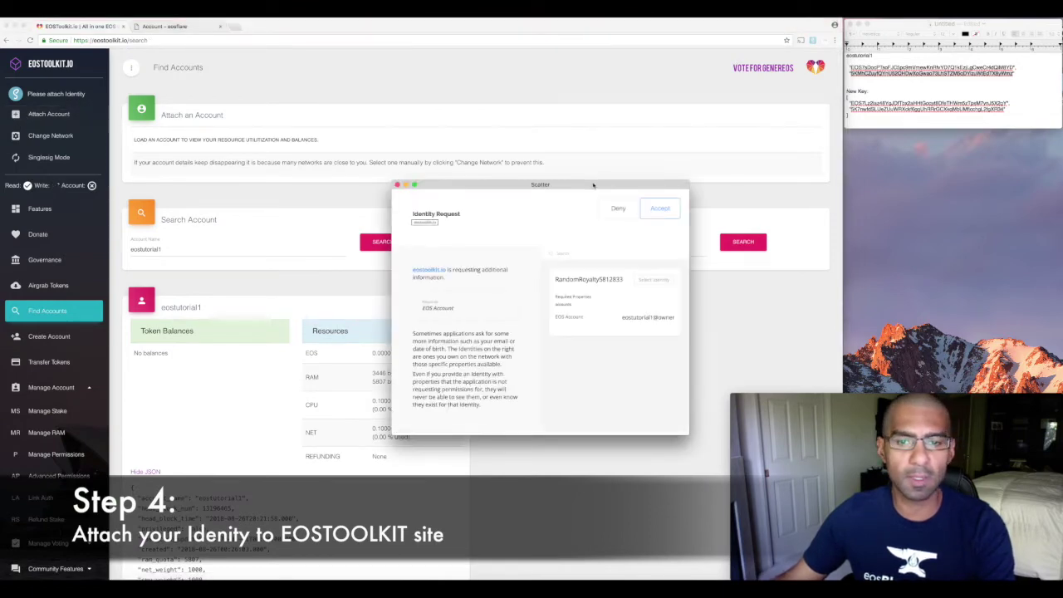
left_click_drag(593, 185, 573, 175)
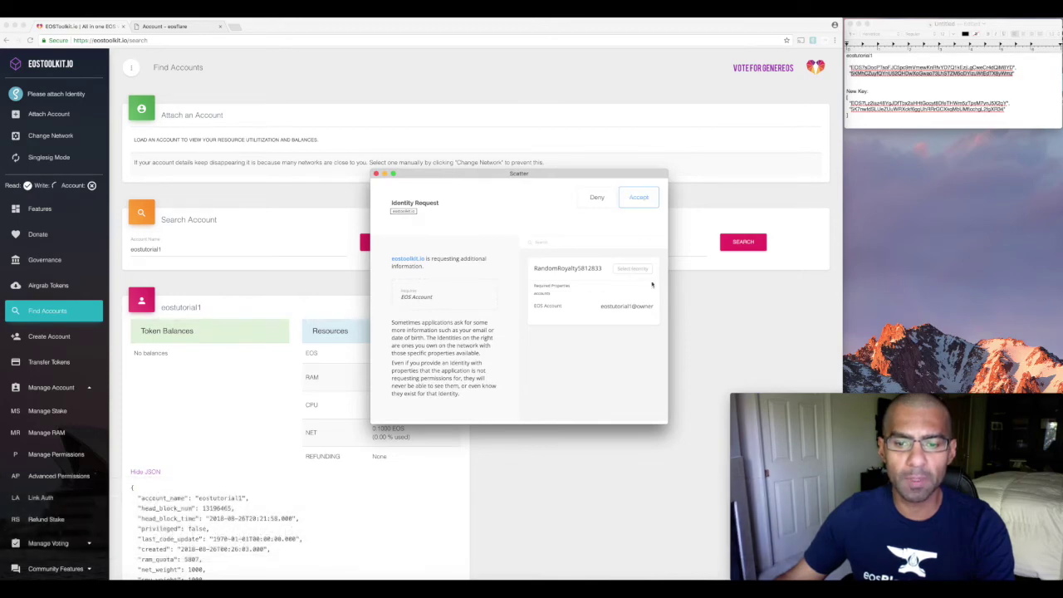
left_click(640, 198)
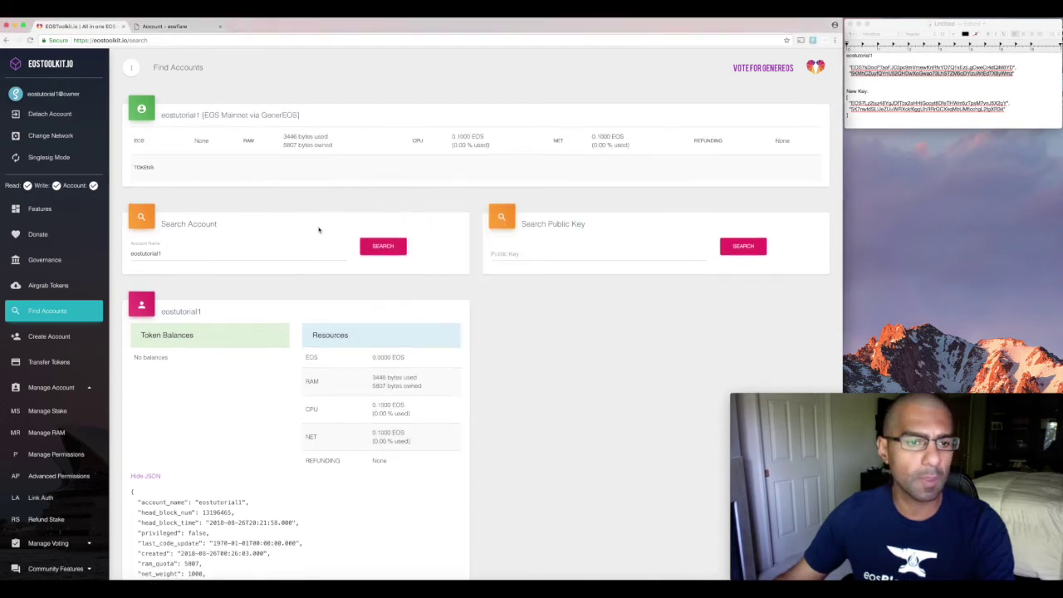
scroll(318, 230, "down", 3)
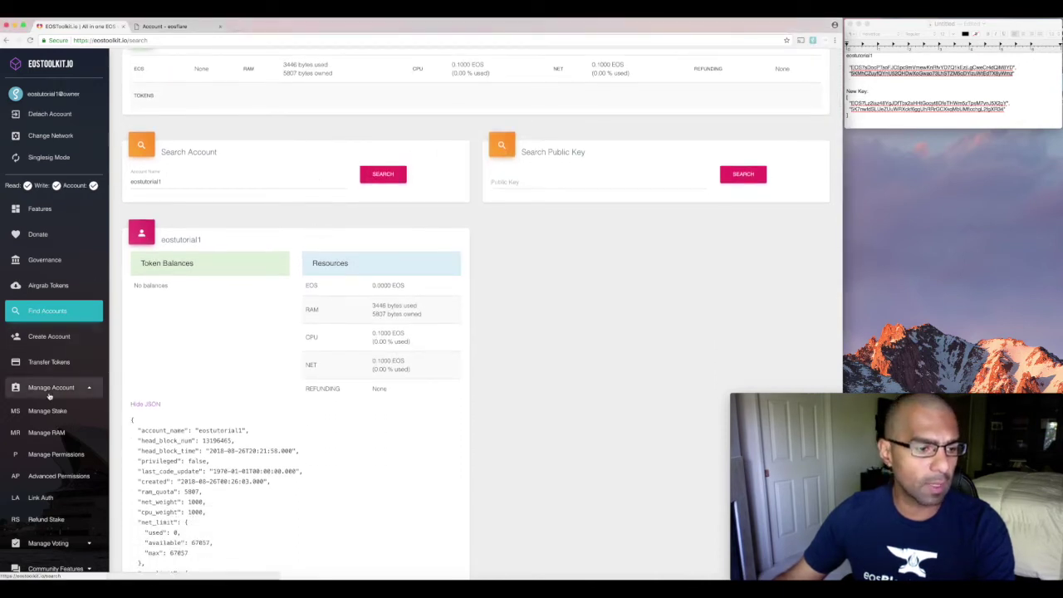
Paste the new public key from the notes into the Owner Permission field and submit UPDATE.
left_click(57, 456)
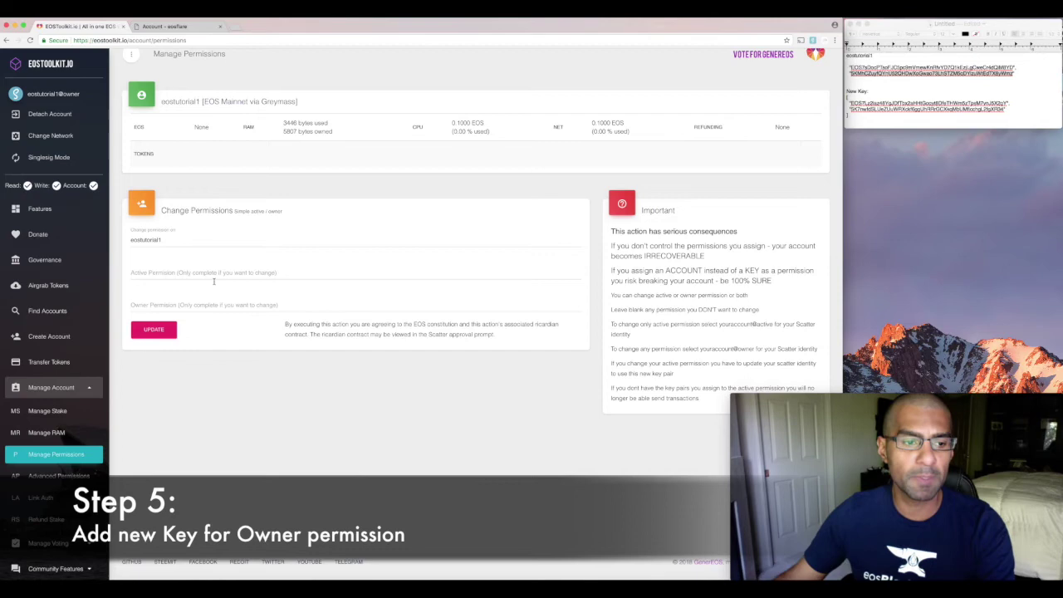
left_click(1006, 108)
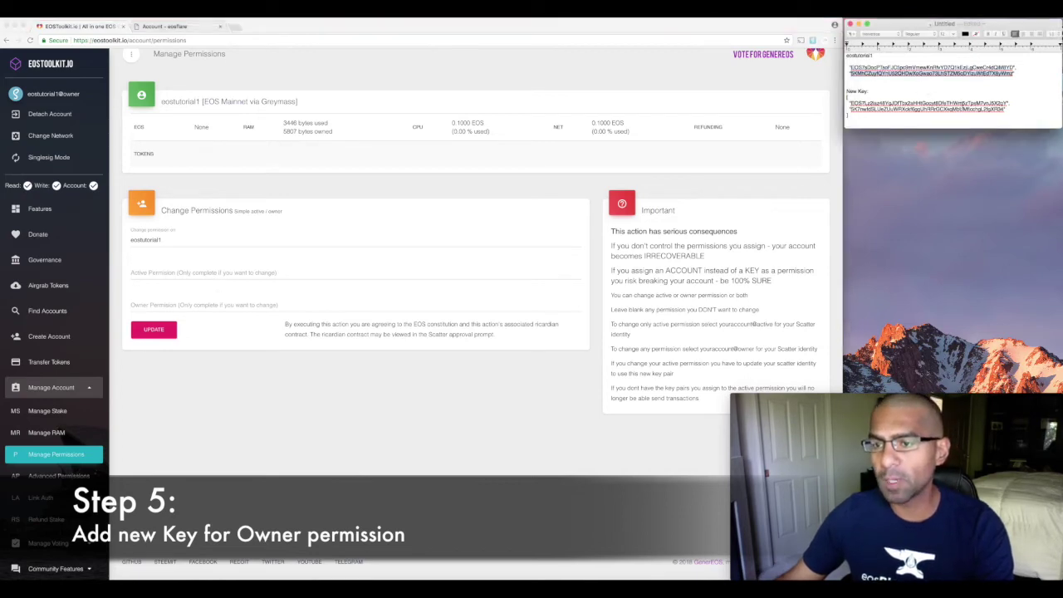
left_click_drag(1009, 104, 849, 104)
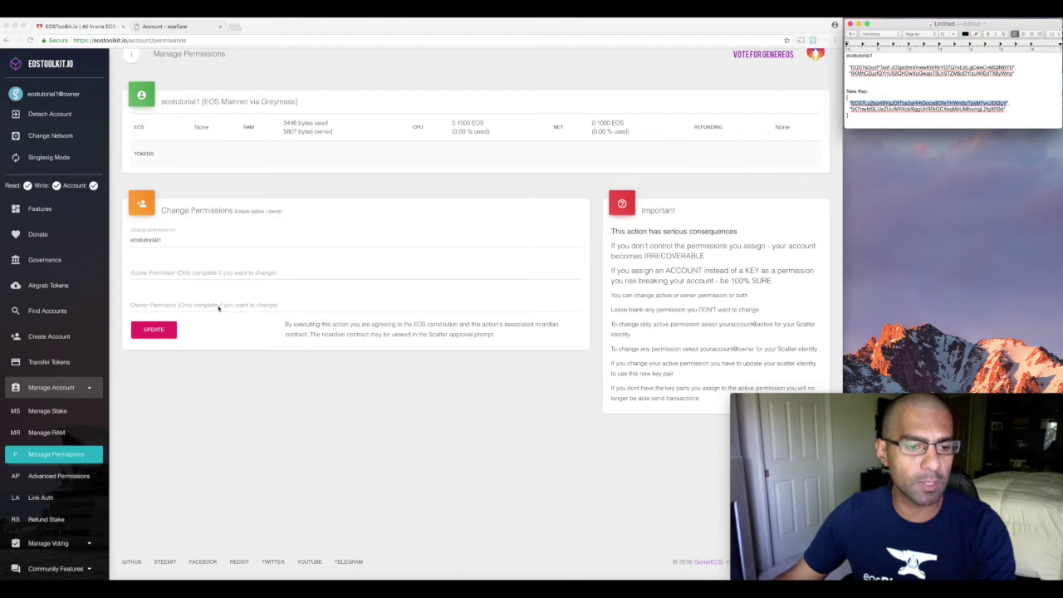
left_click(189, 306)
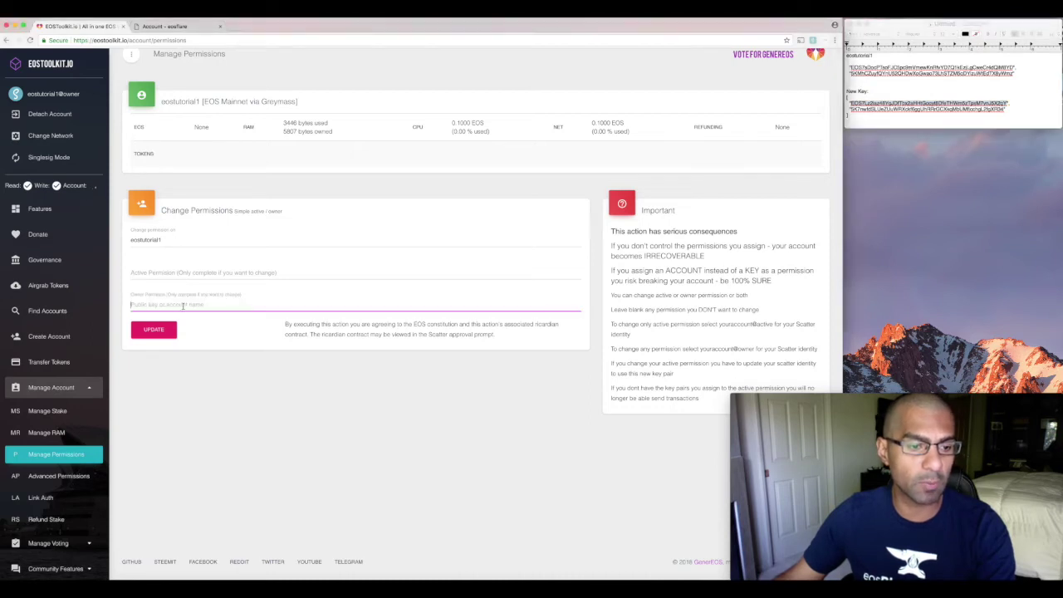
key("super+v")
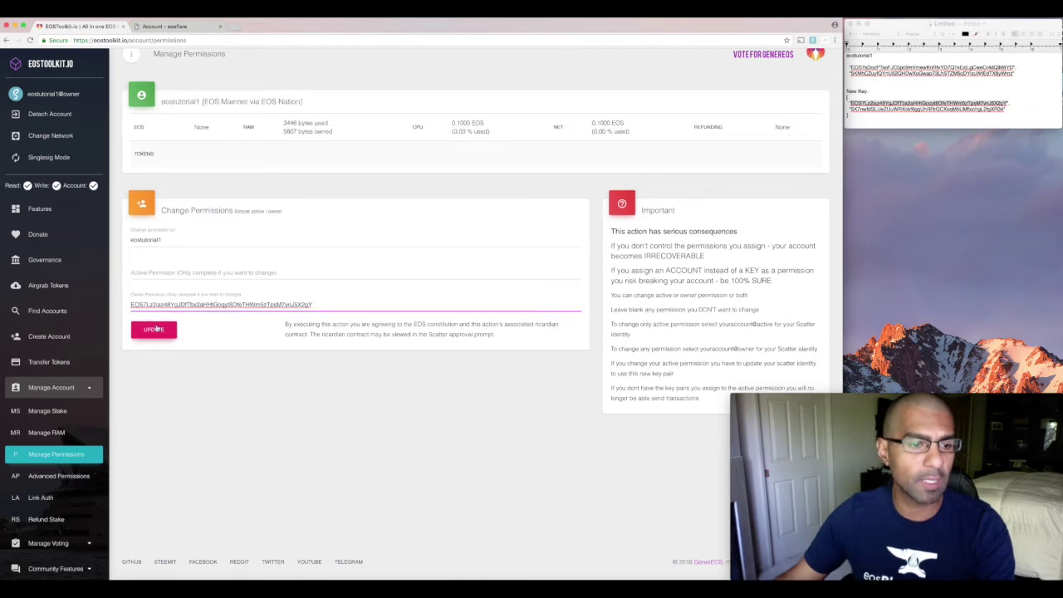
left_click(155, 330)
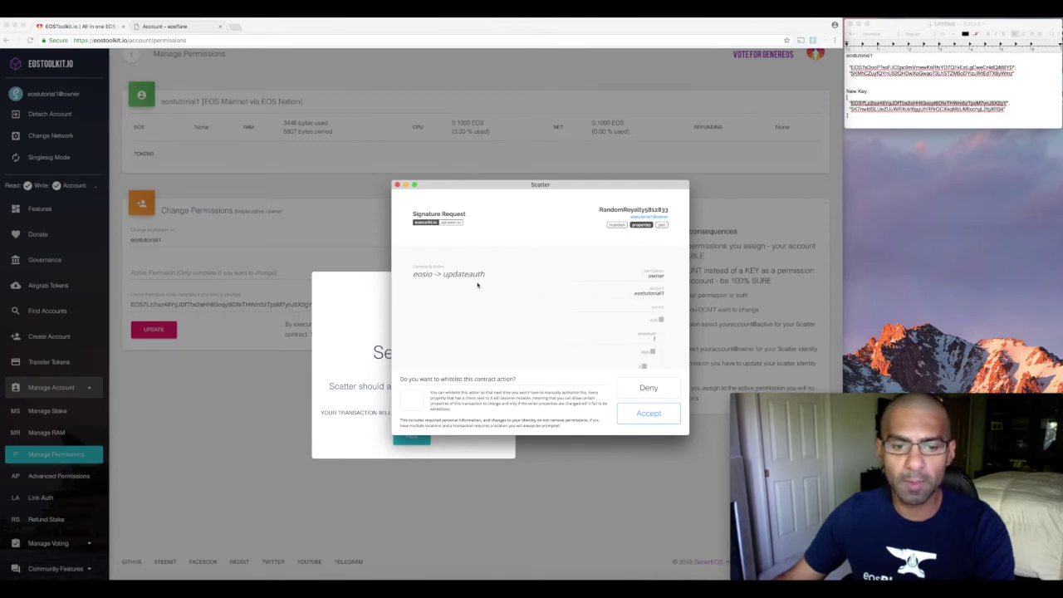
Accept the updateauth signature request in Scatter and dismiss the Success dialog.
left_click(649, 414)
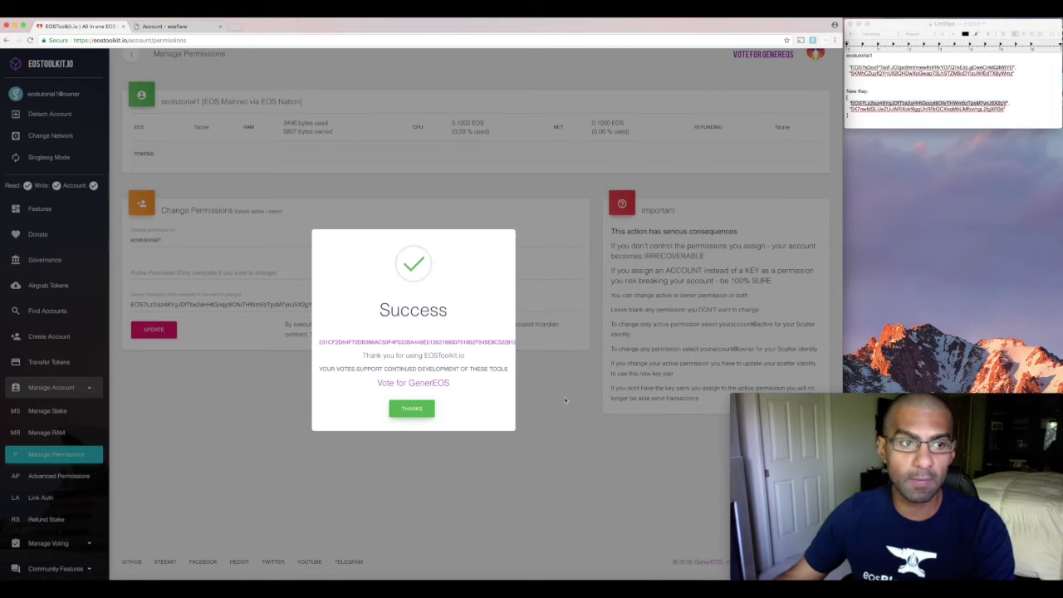
left_click(418, 409)
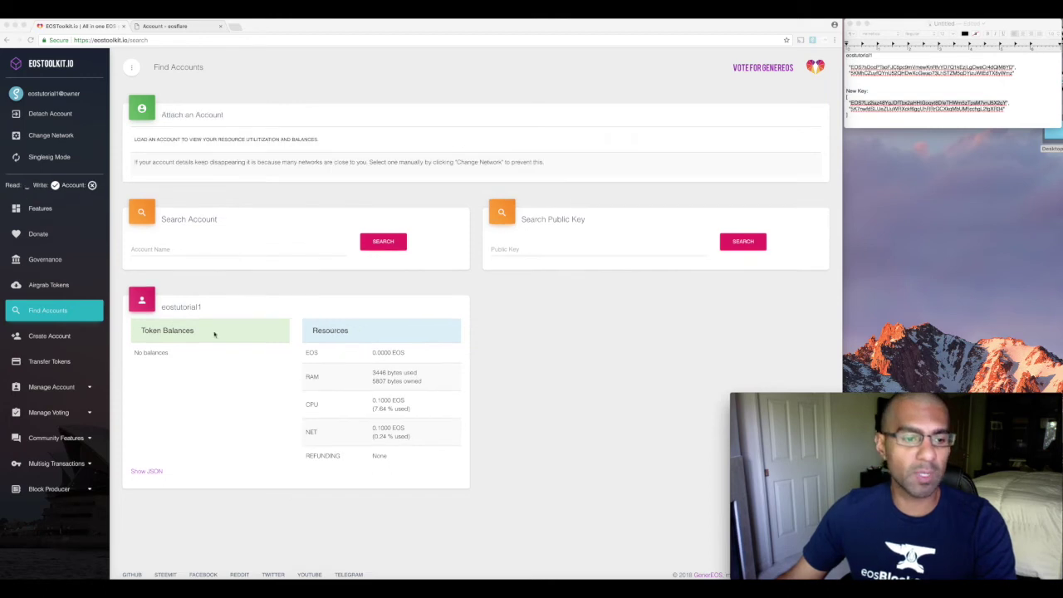
Search eostutorial1 again and check its JSON shows the new key on the owner permission.
left_click(183, 252)
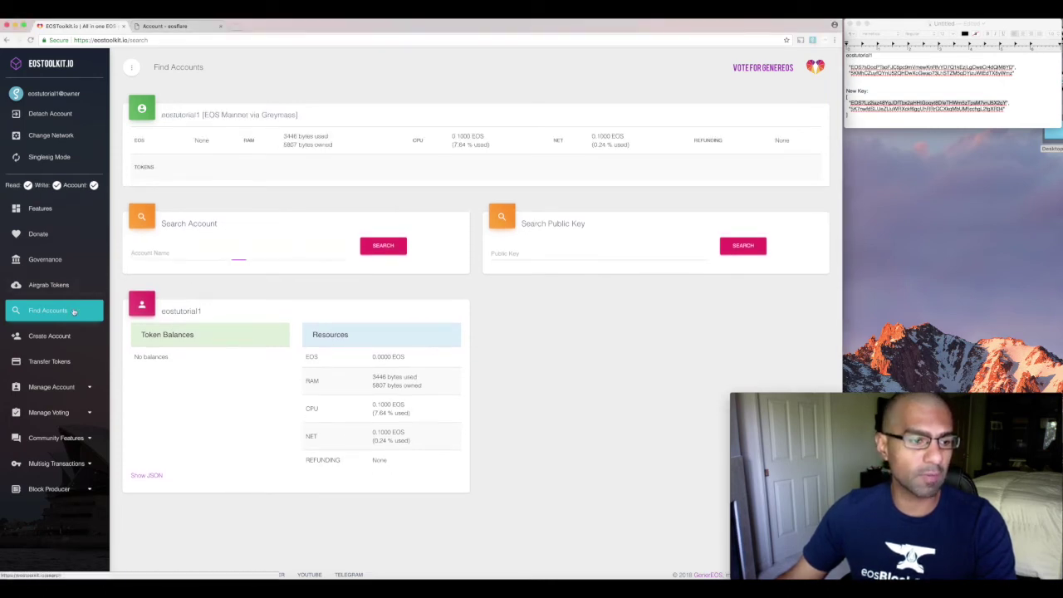
left_click(154, 255)
left_click(161, 266)
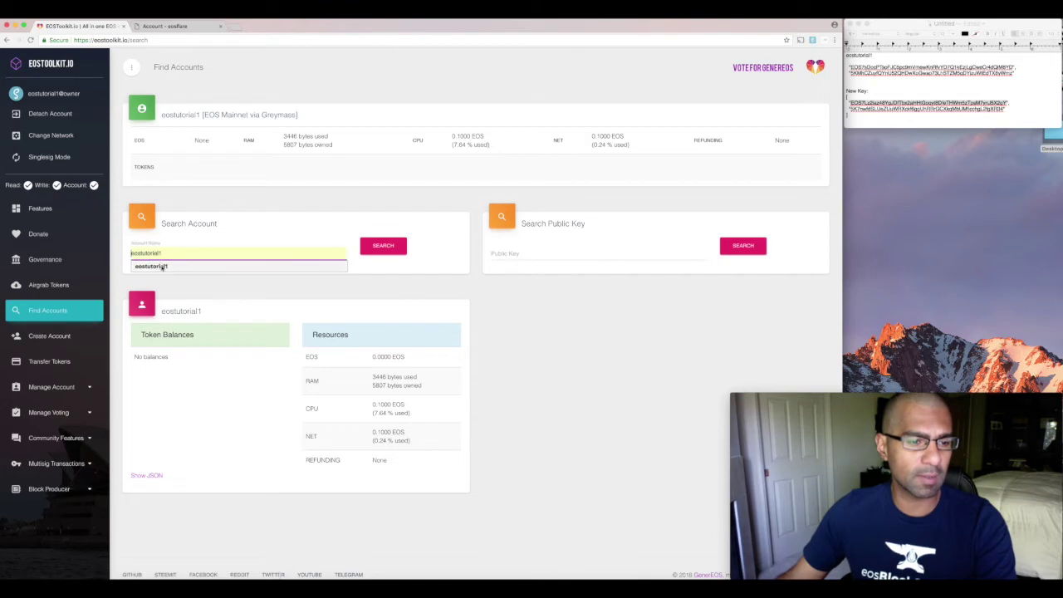
left_click(380, 245)
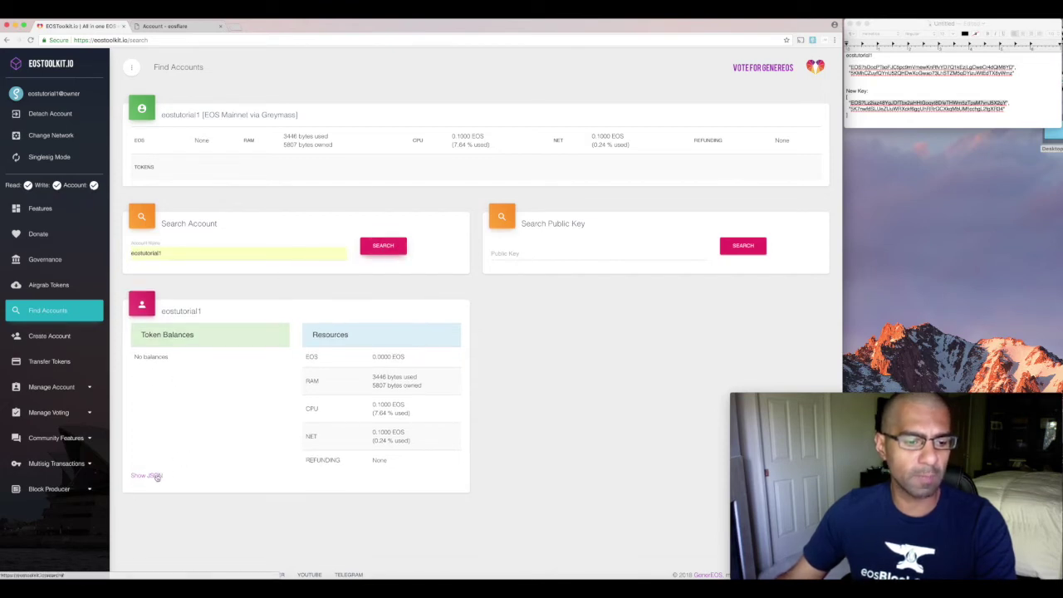
left_click(154, 476)
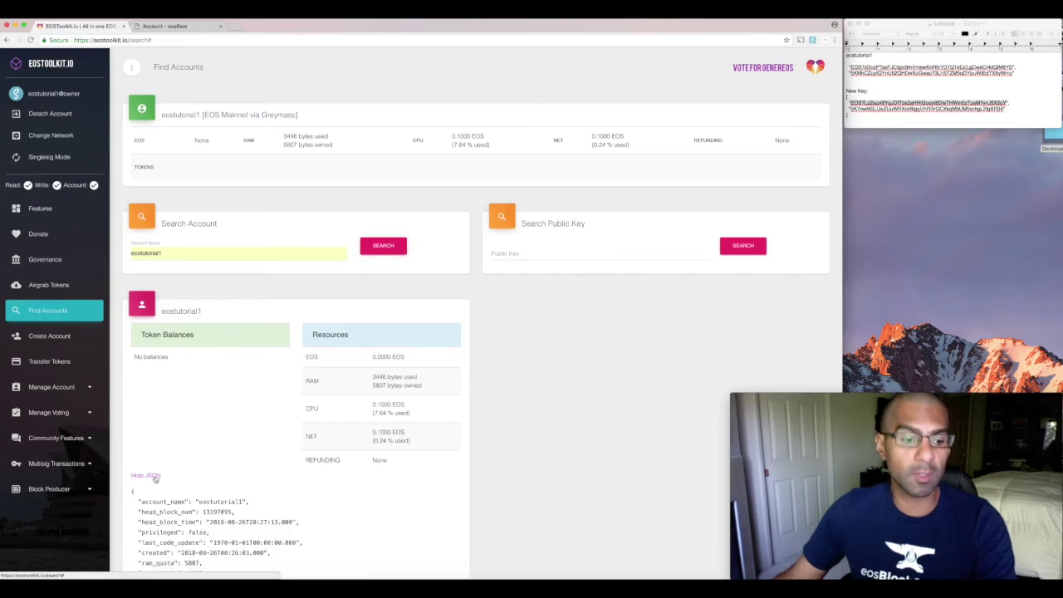
scroll(224, 416, "down", 10)
scroll(221, 407, "down", 2)
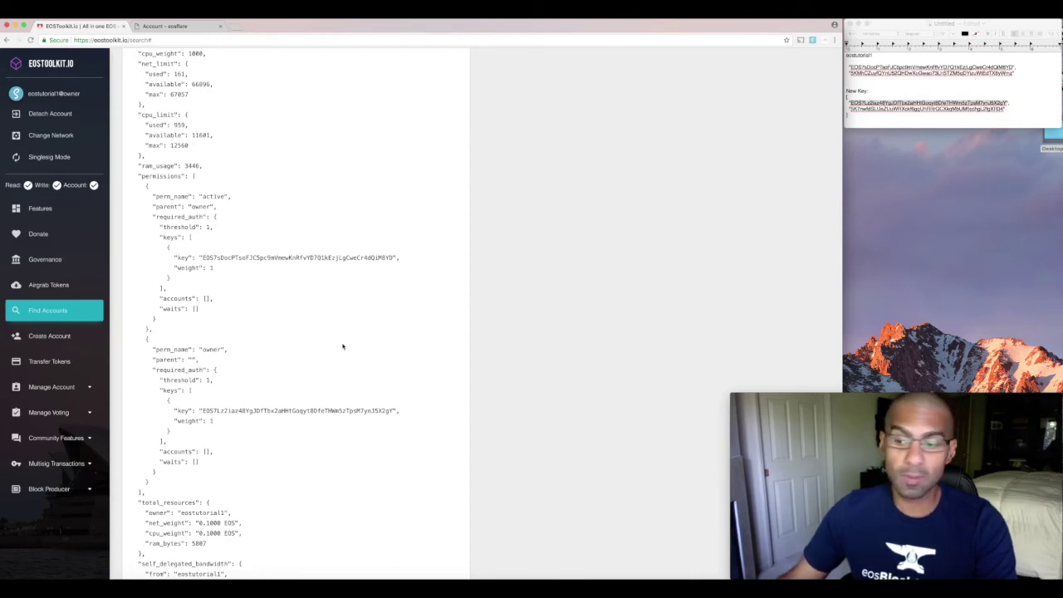
scroll(348, 361, "up", 15)
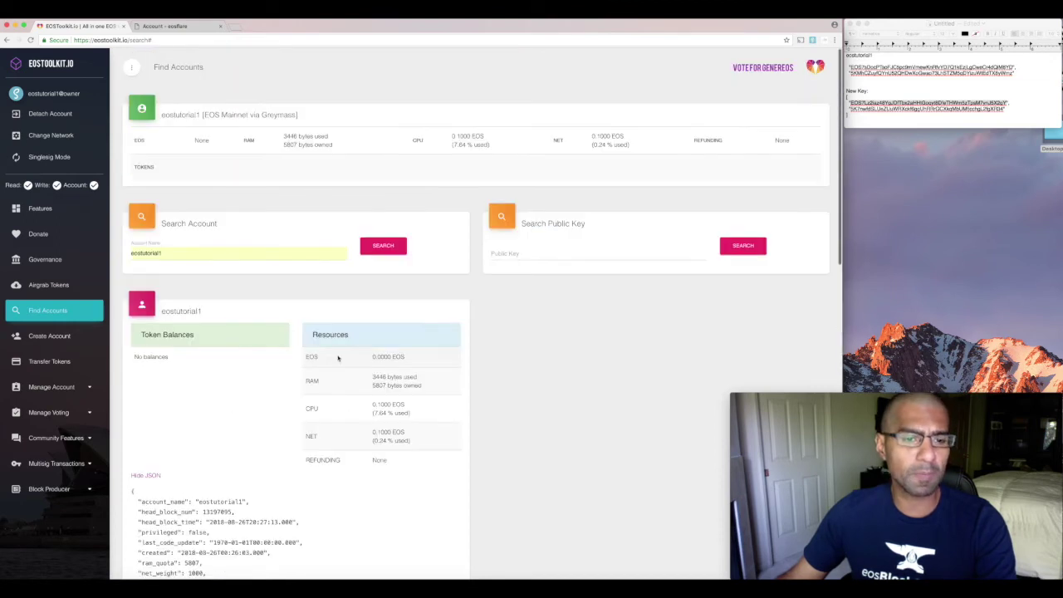
Search eostutorial1 on EOSFlare to see the owner-permission Update Auth action.
left_click(180, 28)
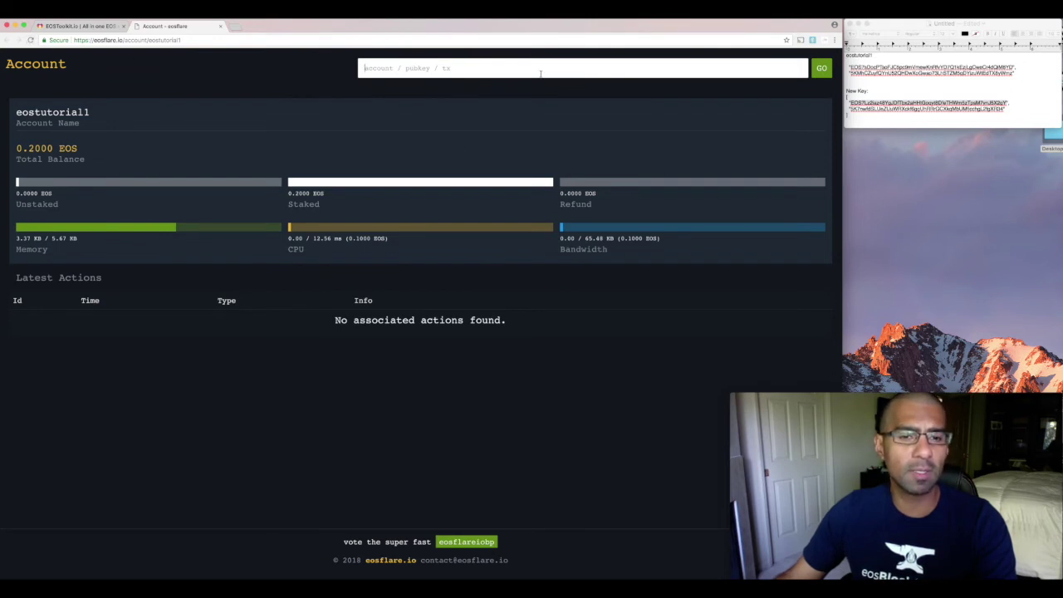
type("eostut")
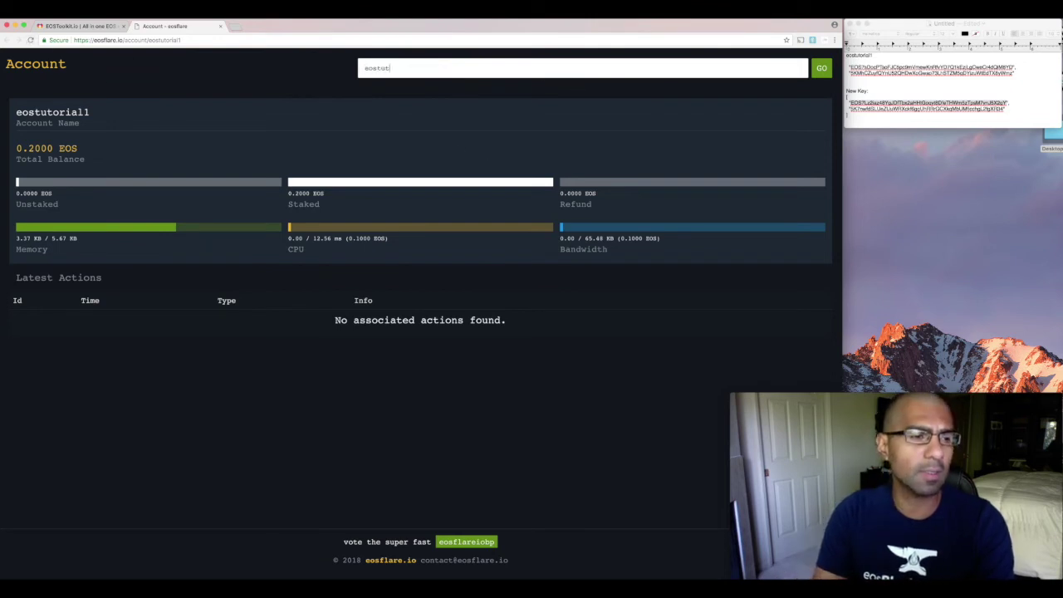
type("orial1")
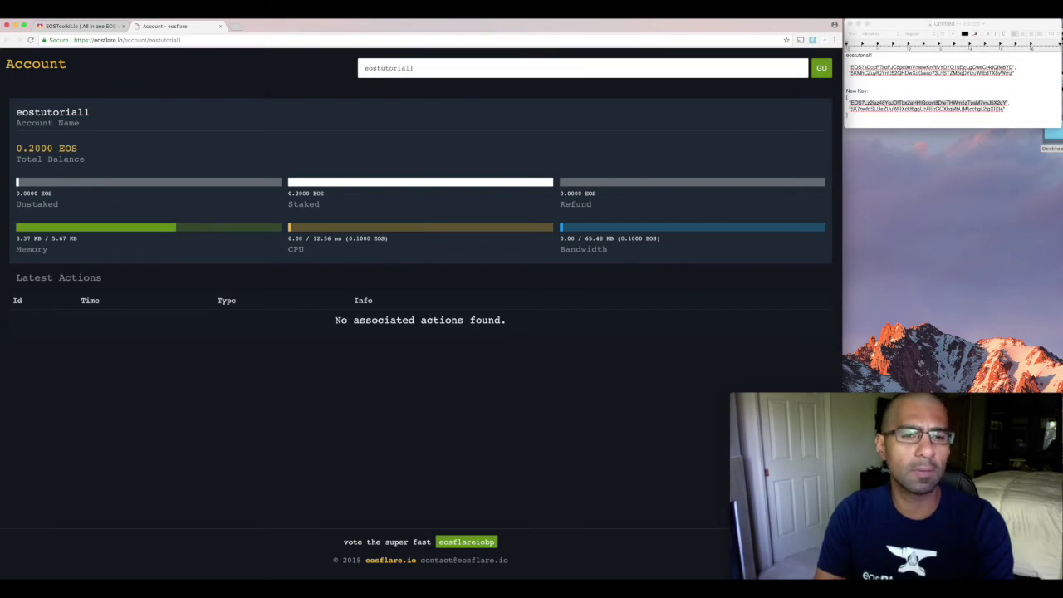
key("Return")
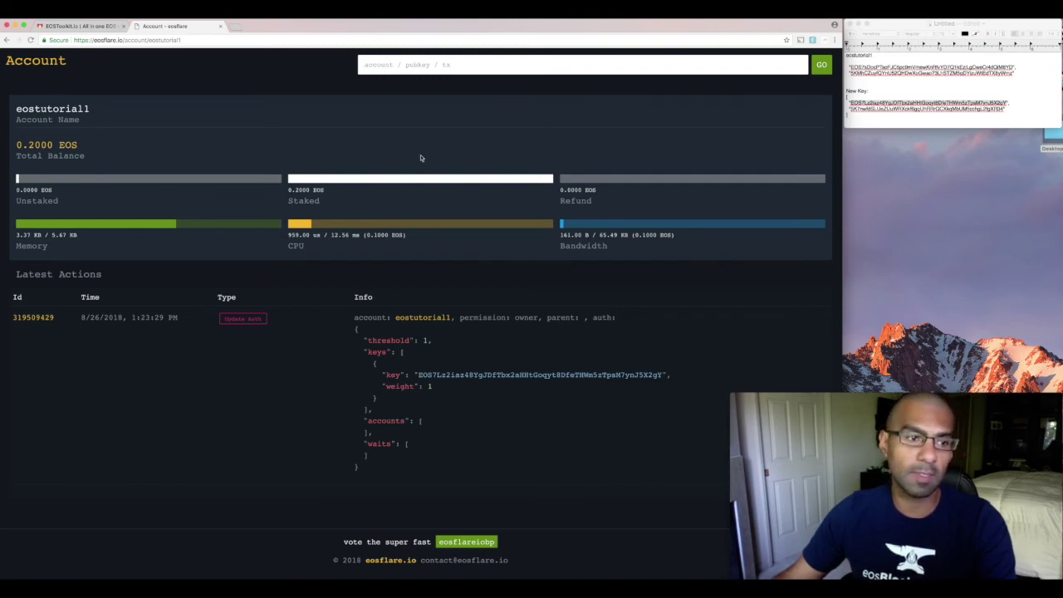
left_click(98, 29)
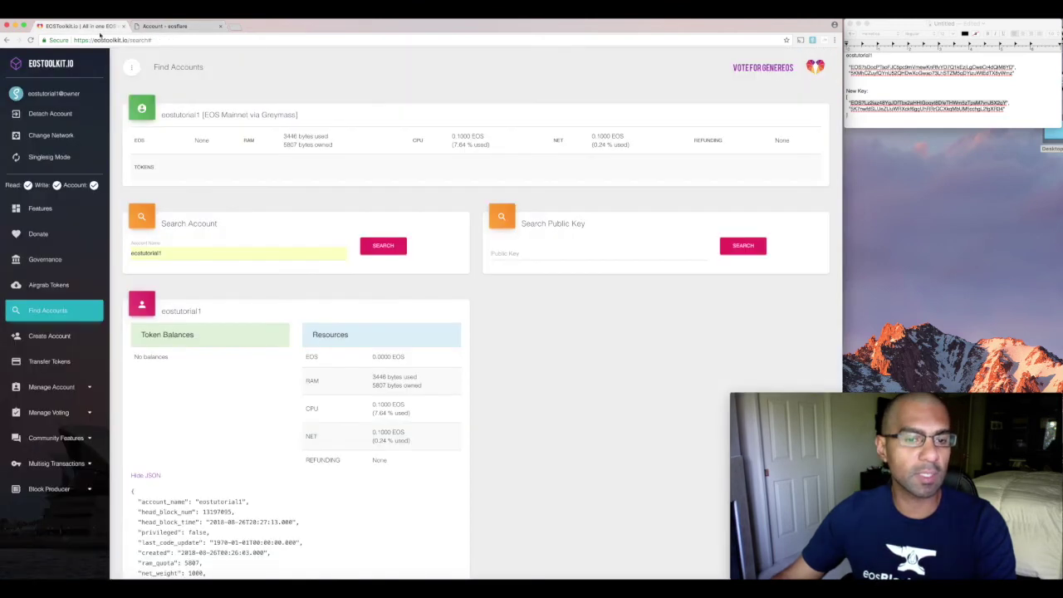
scroll(509, 347, "down", 1)
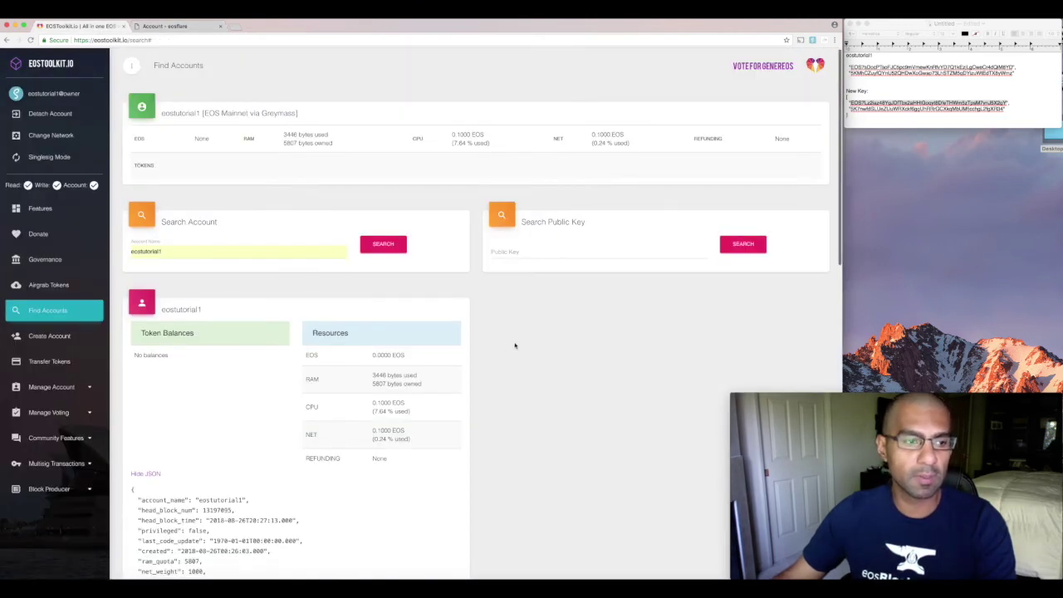
scroll(516, 345, "up", 1)
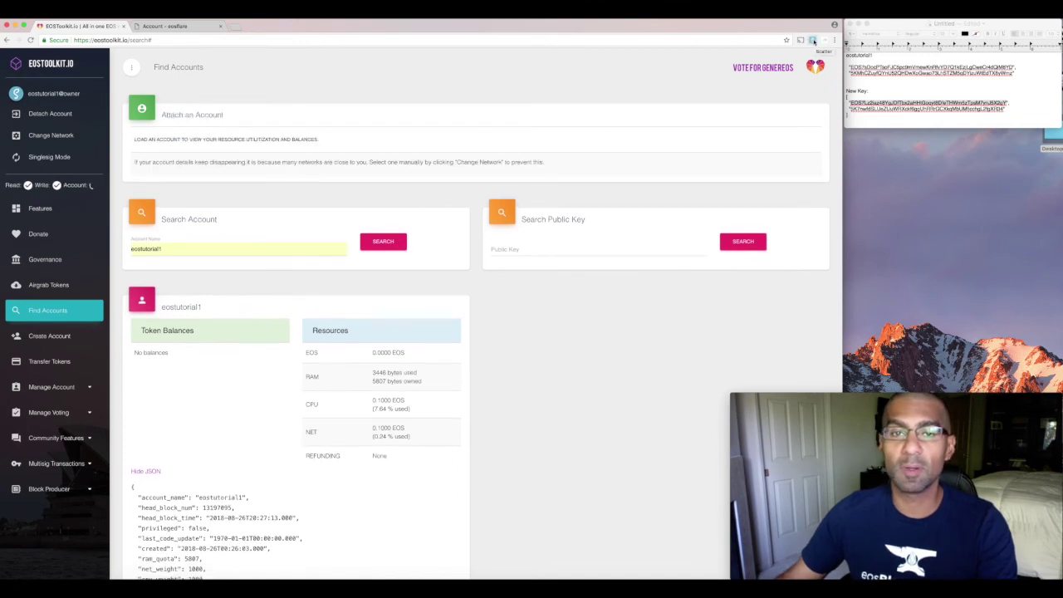
left_click(813, 40)
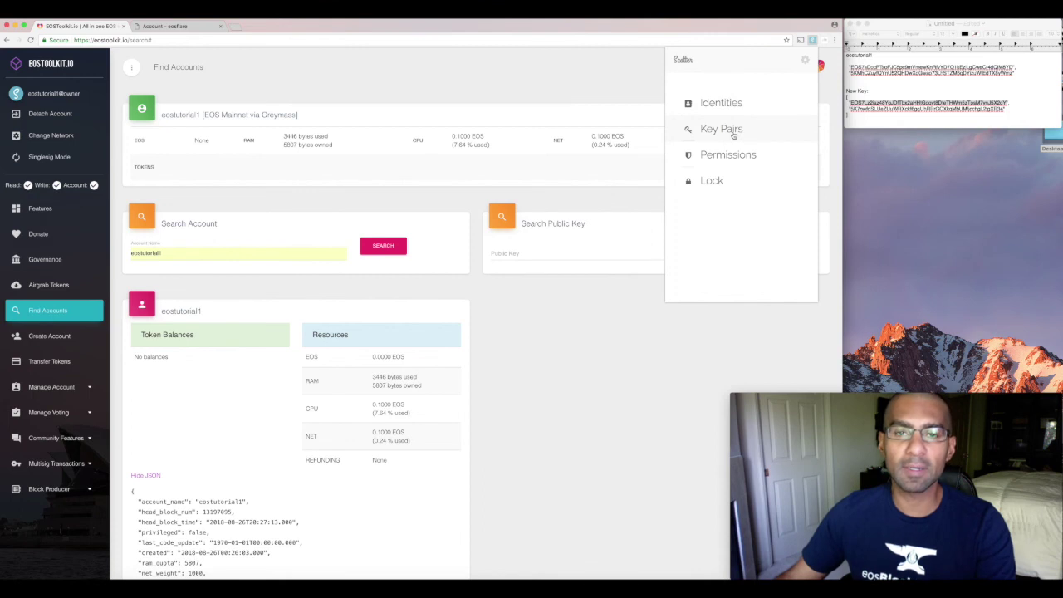
left_click(815, 44)
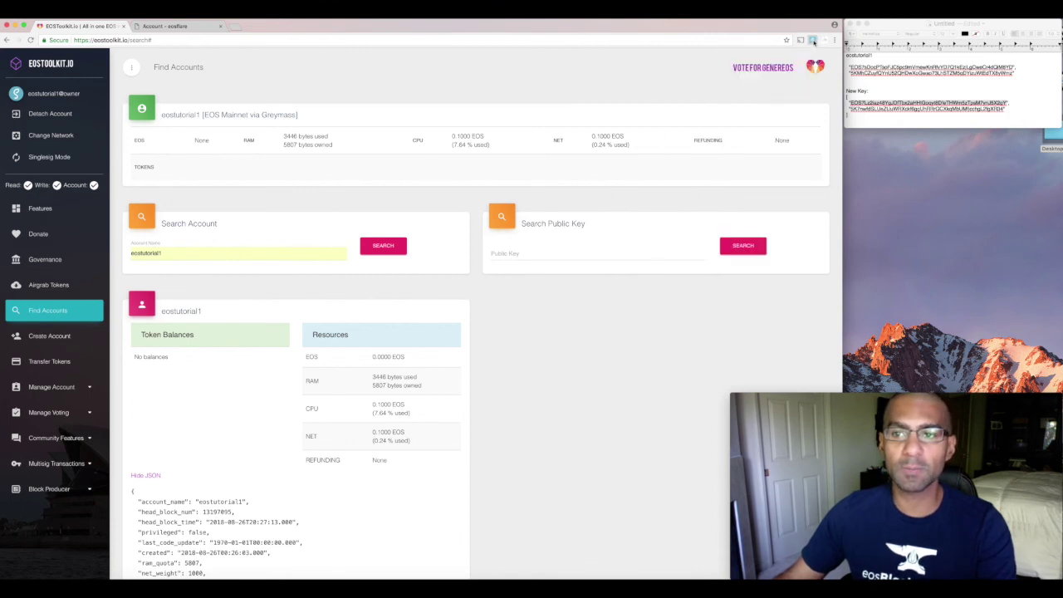